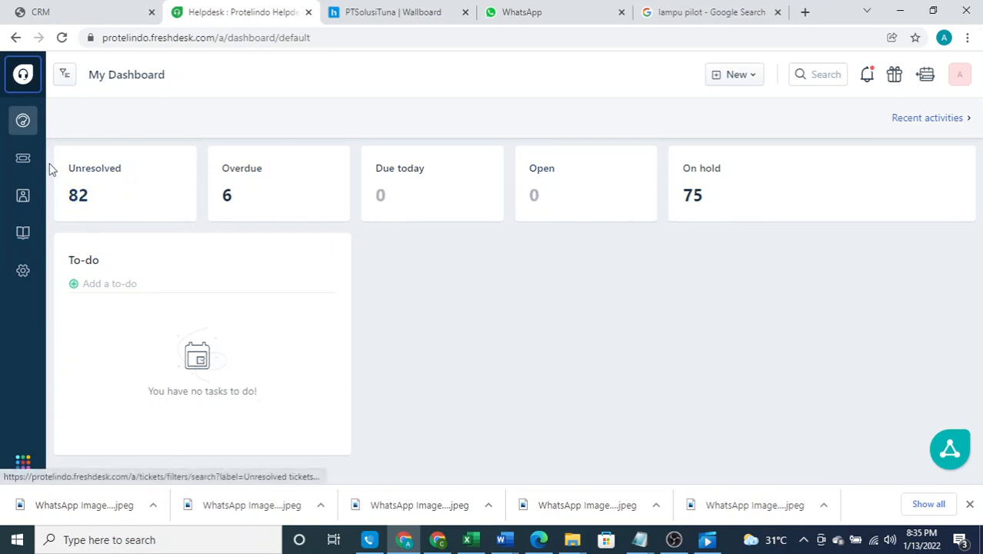
Open the Tickets due today list for Customer Support STP Shift 2
click(23, 158)
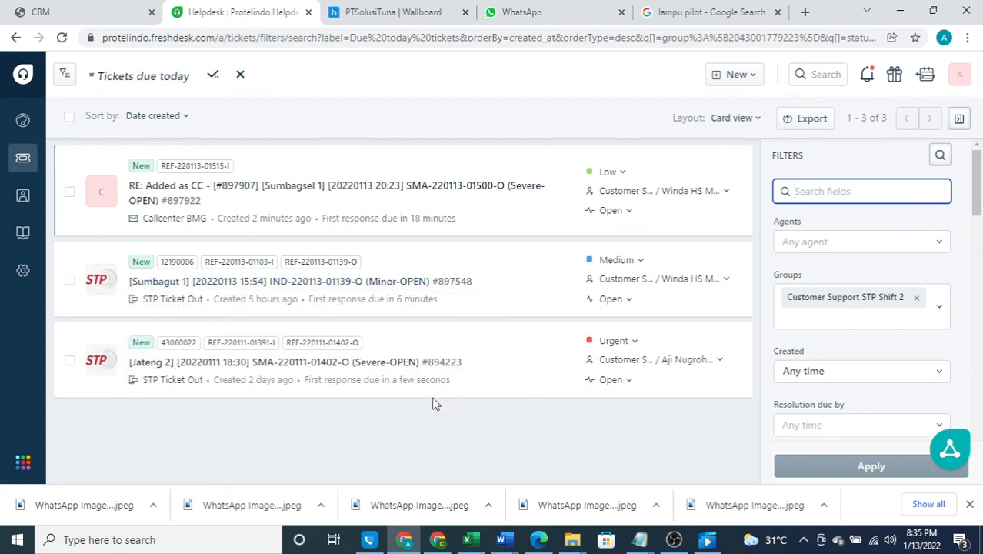
click(368, 192)
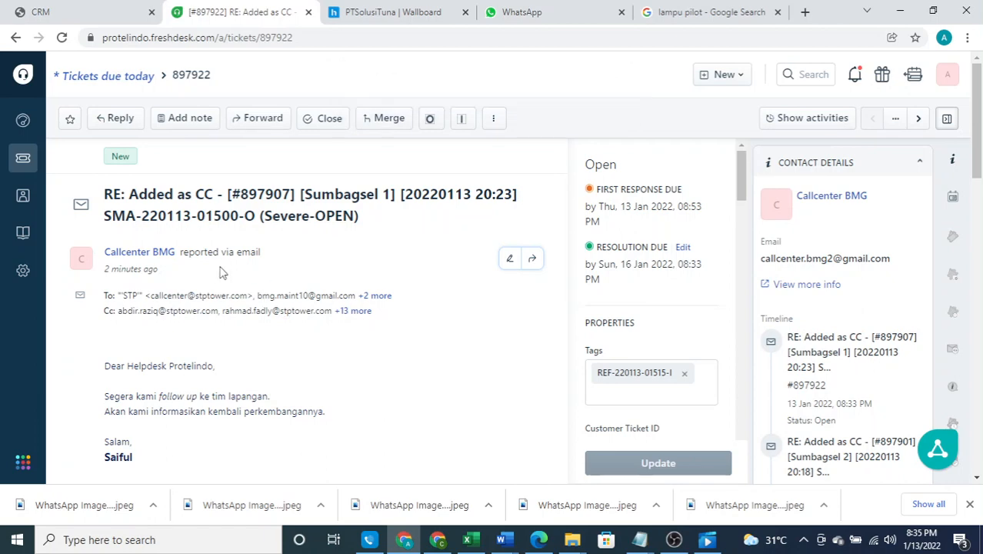
scroll(219, 272, down, 2)
scroll(219, 272, down, 10)
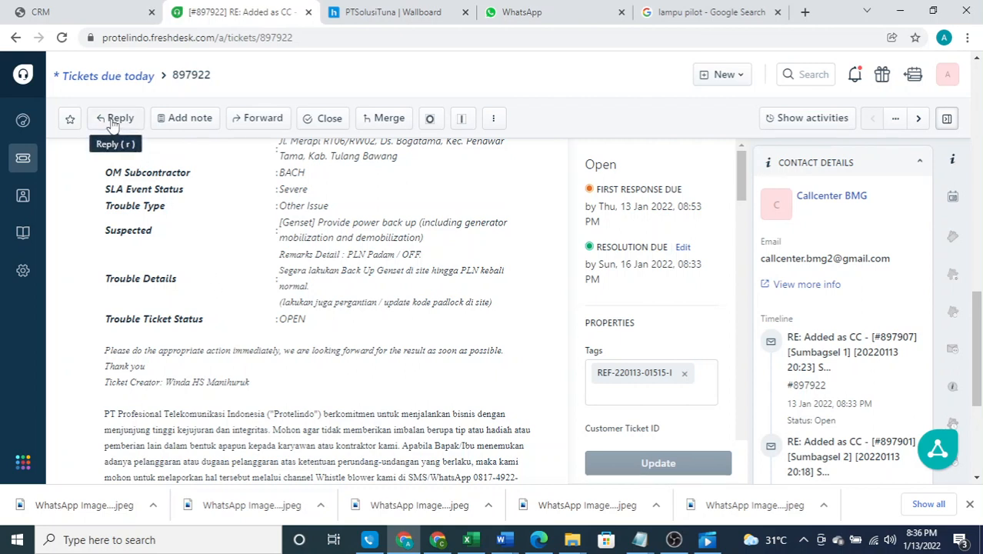
scroll(291, 266, down, 5)
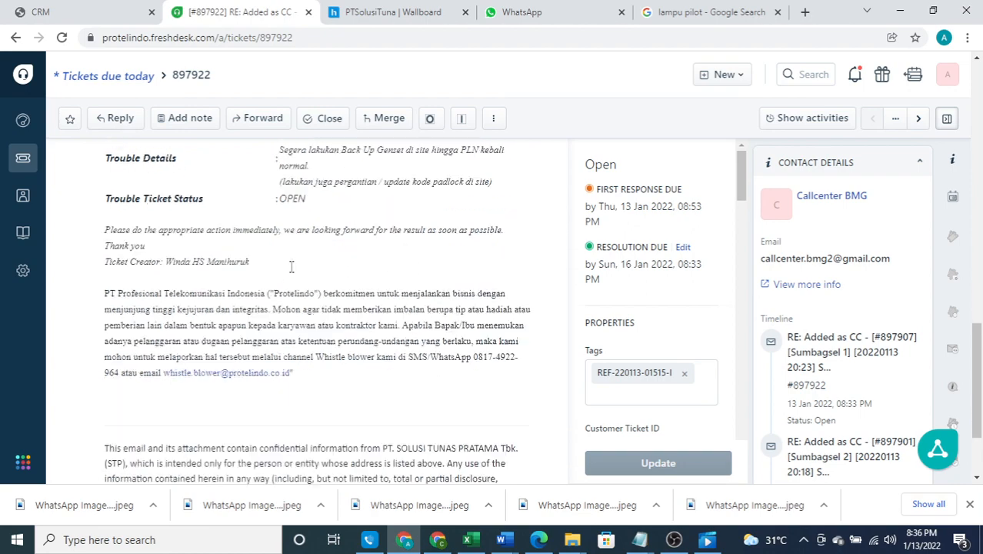
scroll(291, 266, up, 5)
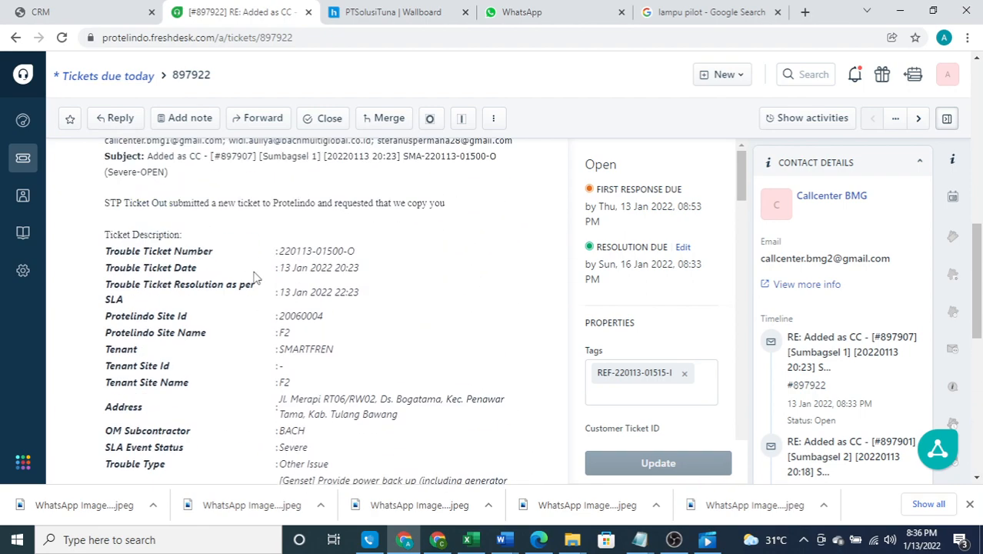
scroll(256, 276, down, 3)
scroll(256, 277, down, 2)
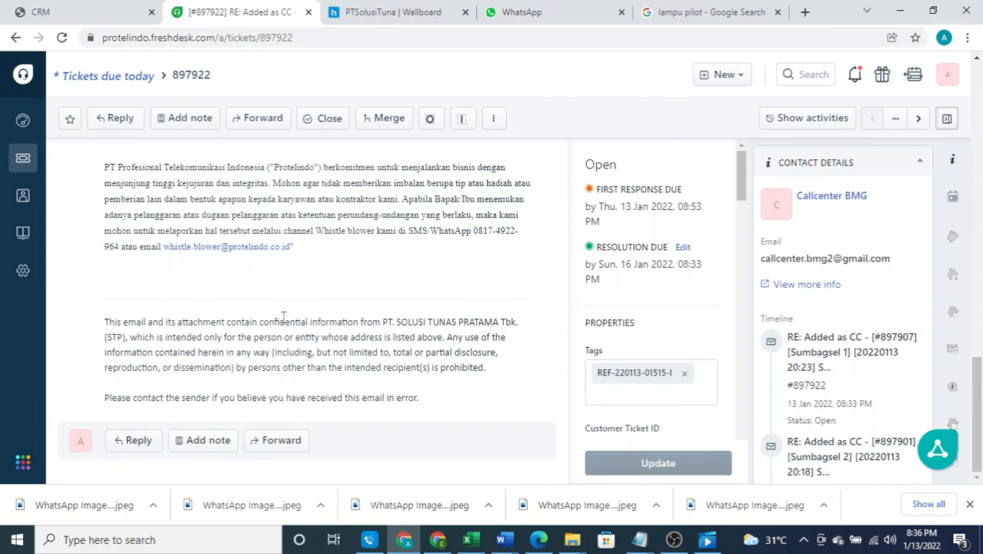
scroll(283, 317, up, 15)
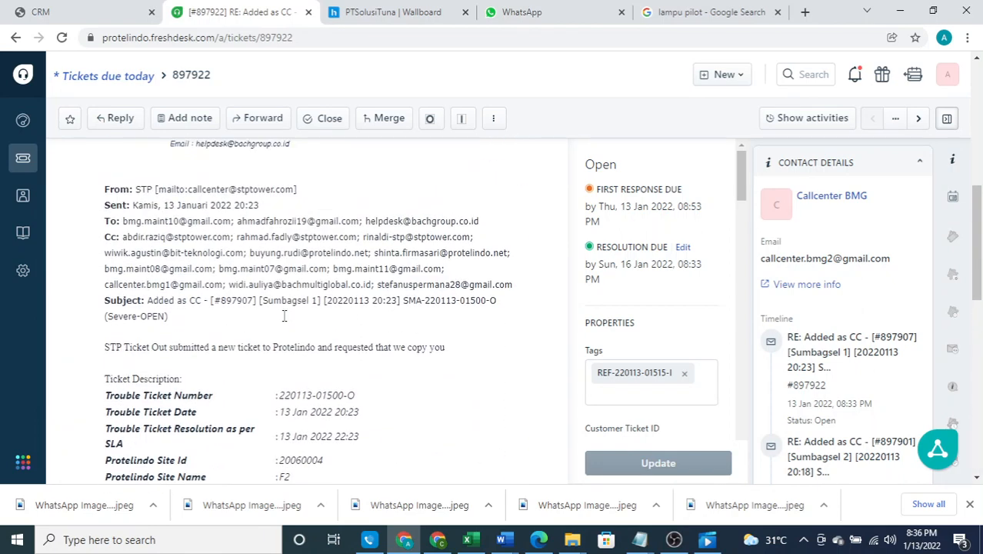
scroll(283, 321, up, 3)
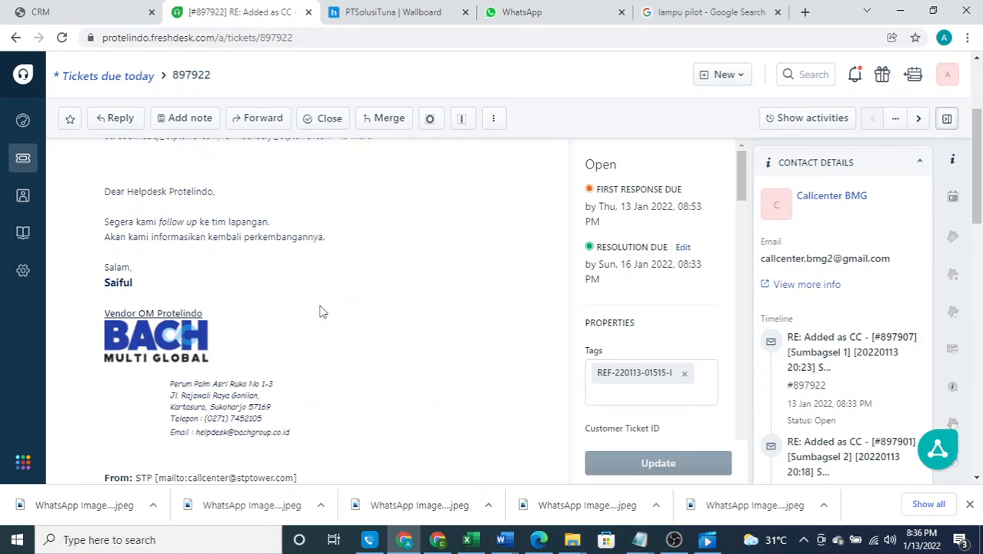
scroll(351, 317, up, 1)
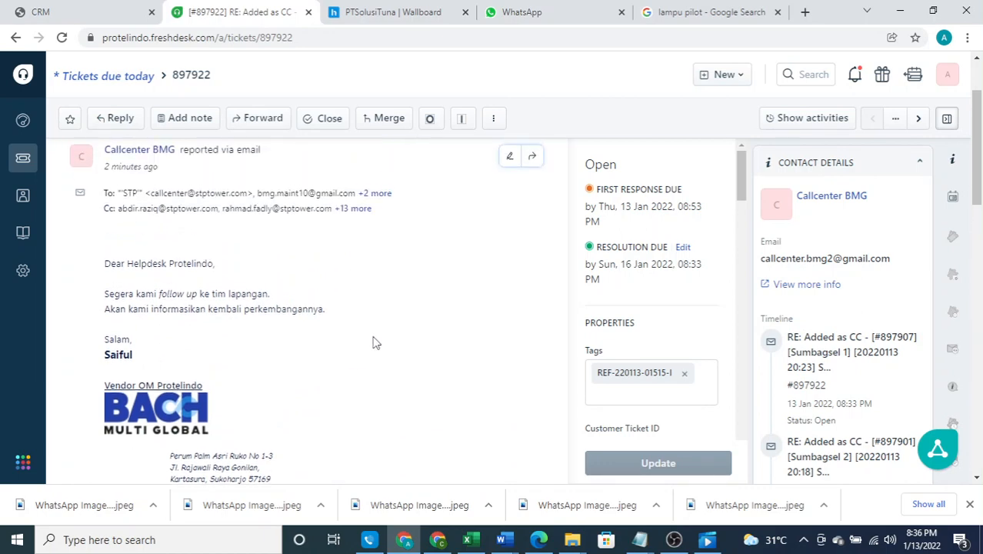
Start a reply to ticket 897922 and look over the draft's template text
key(r)
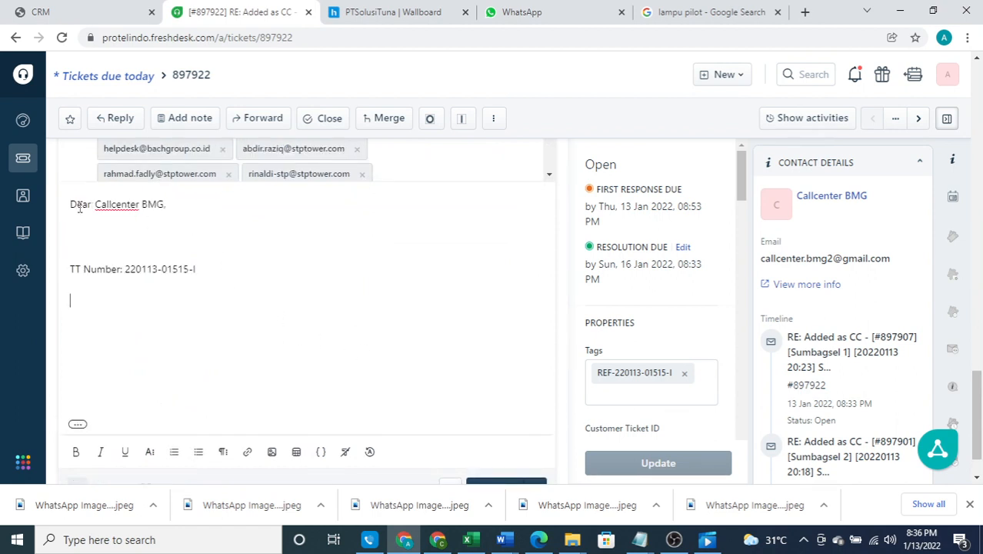
key(ctrl+a)
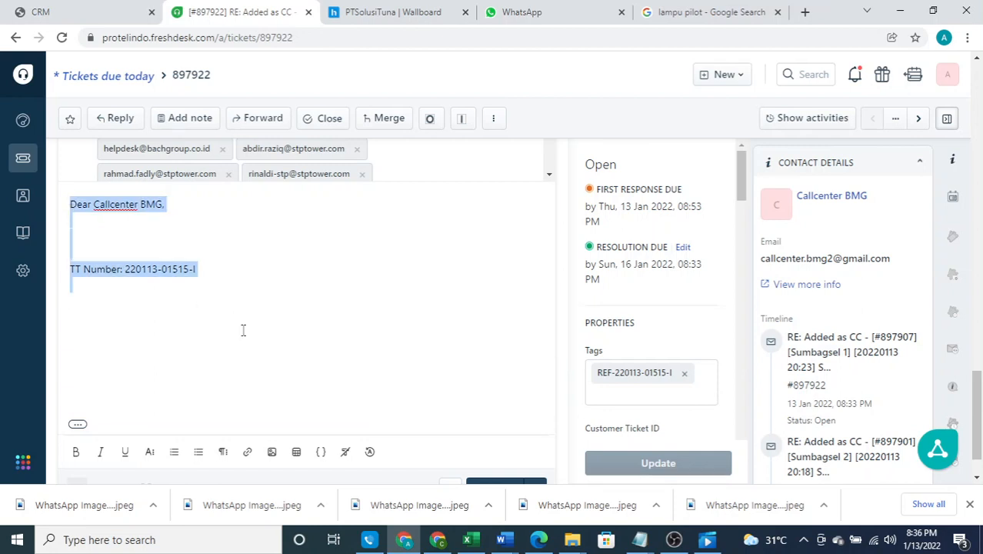
click(157, 305)
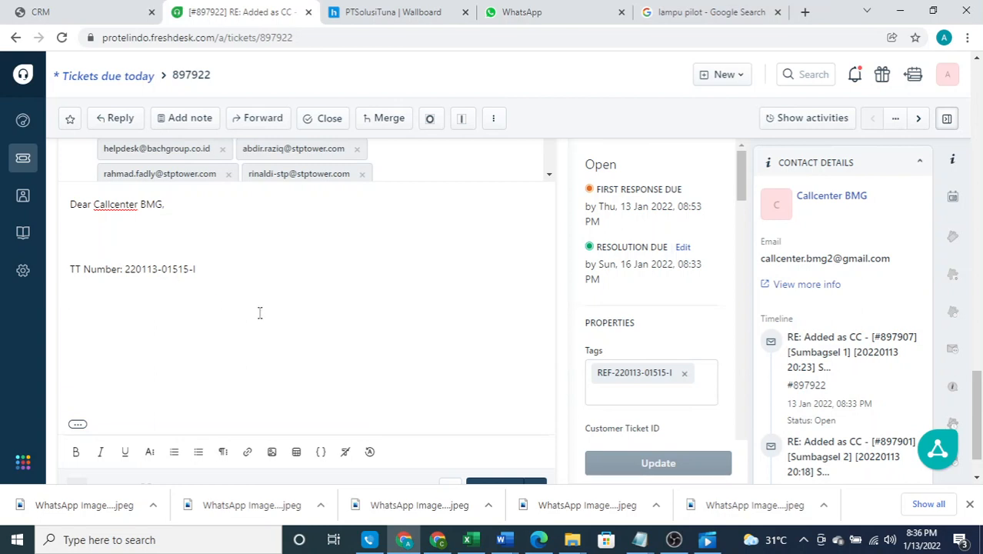
scroll(259, 312, down, 1)
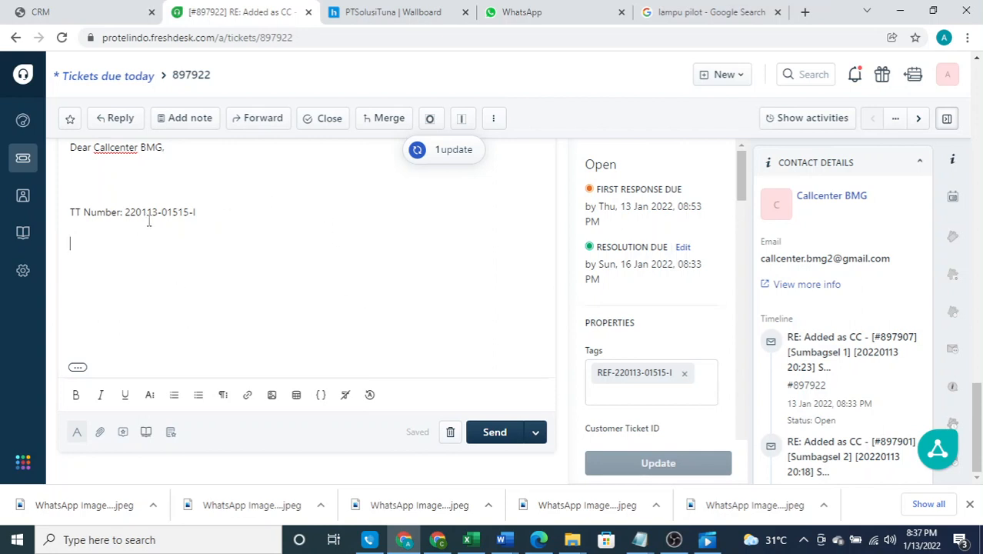
scroll(123, 220, up, 1)
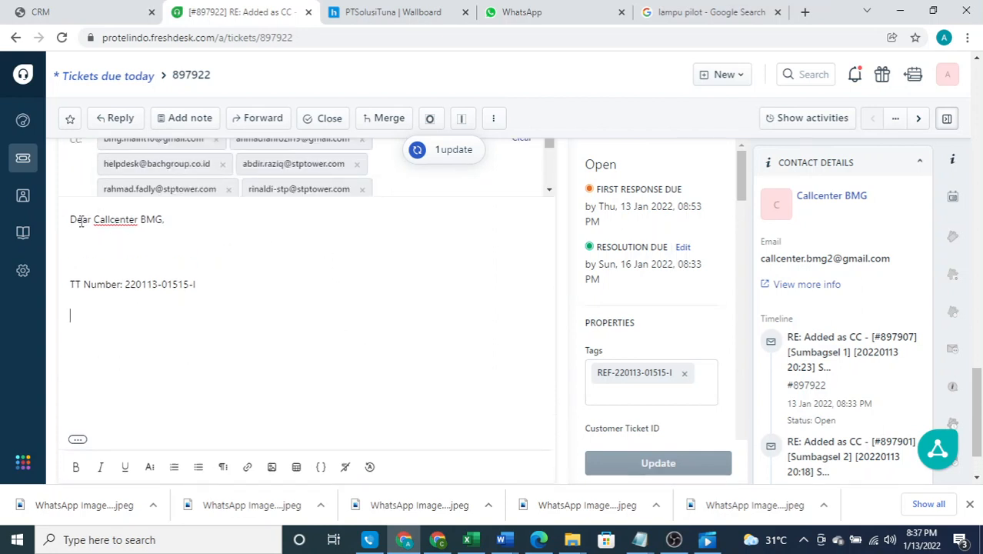
key(ctrl+a)
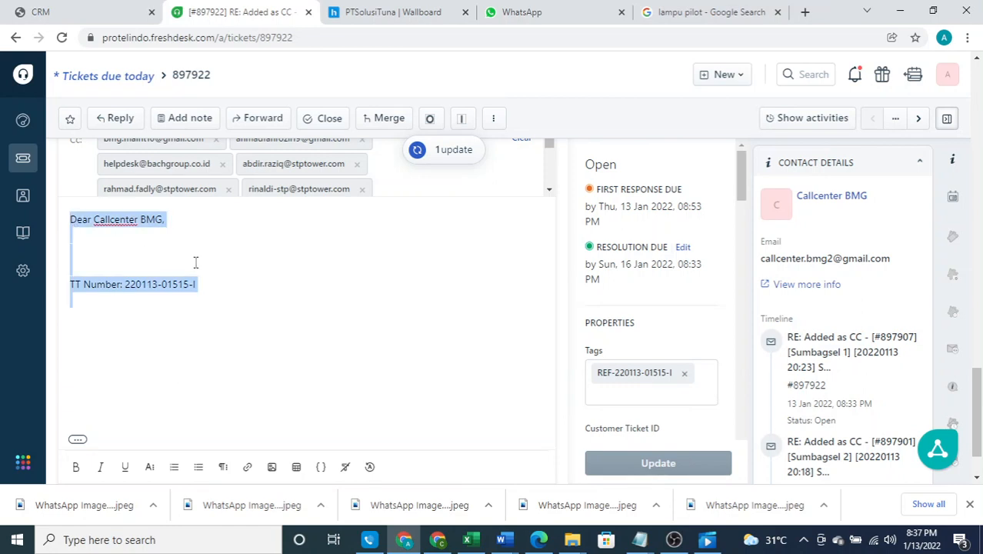
click(175, 326)
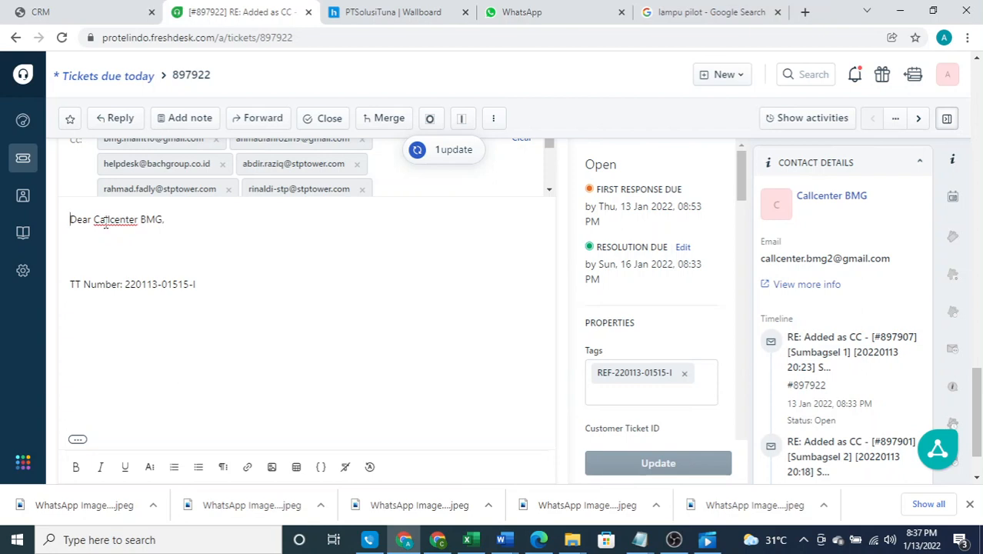
Inspect the Callcenter BMG greeting and the trouble ticket code in the TT Number line
click(93, 221)
shift+click(161, 220)
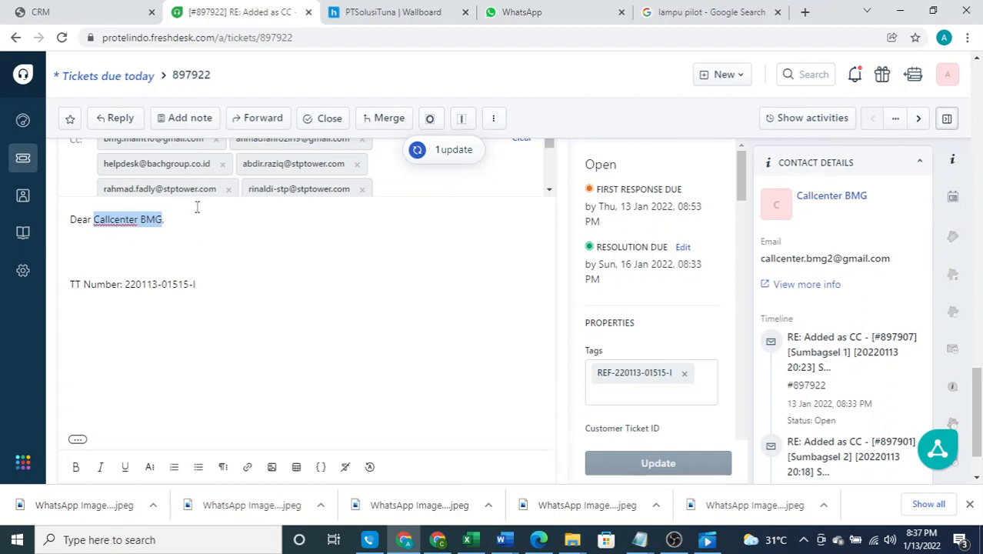
click(211, 287)
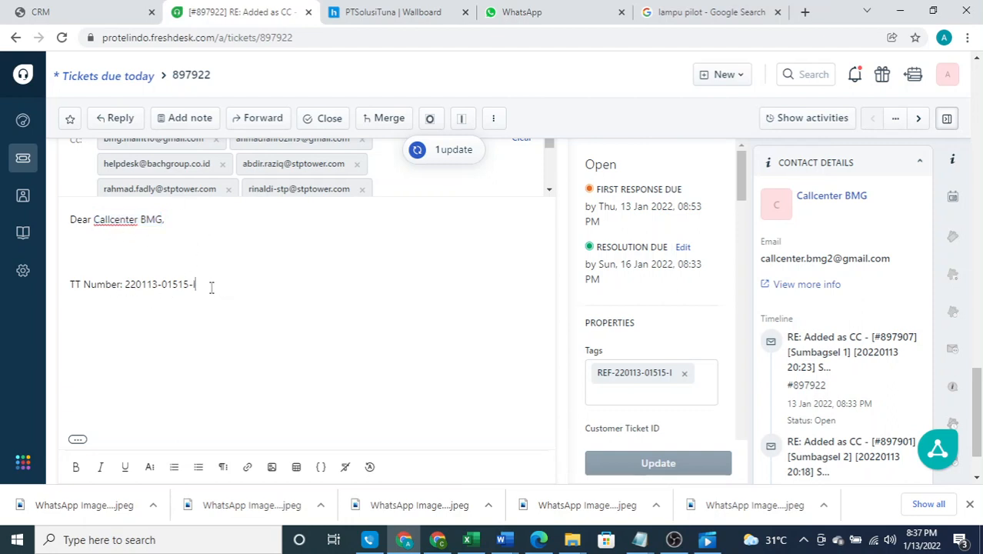
shift+click(126, 284)
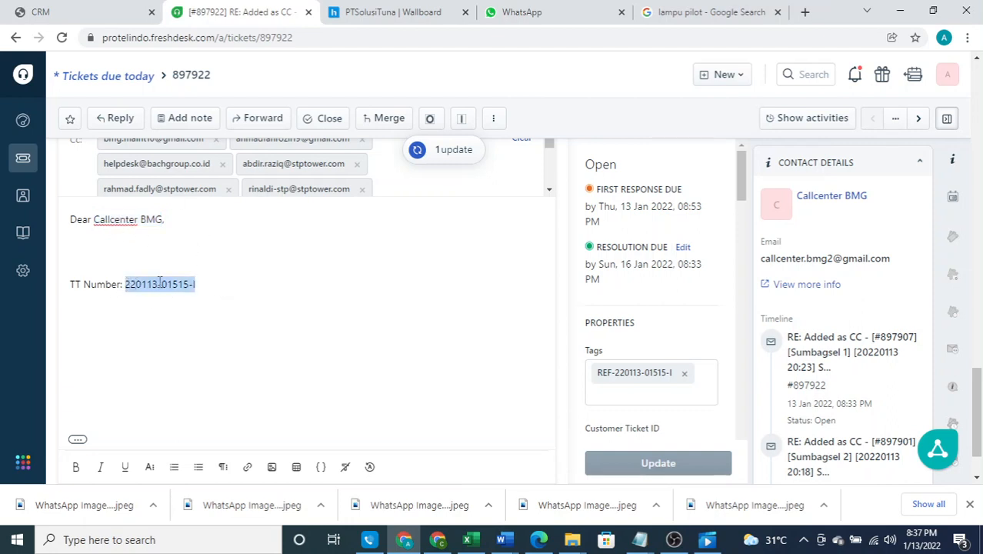
click(196, 291)
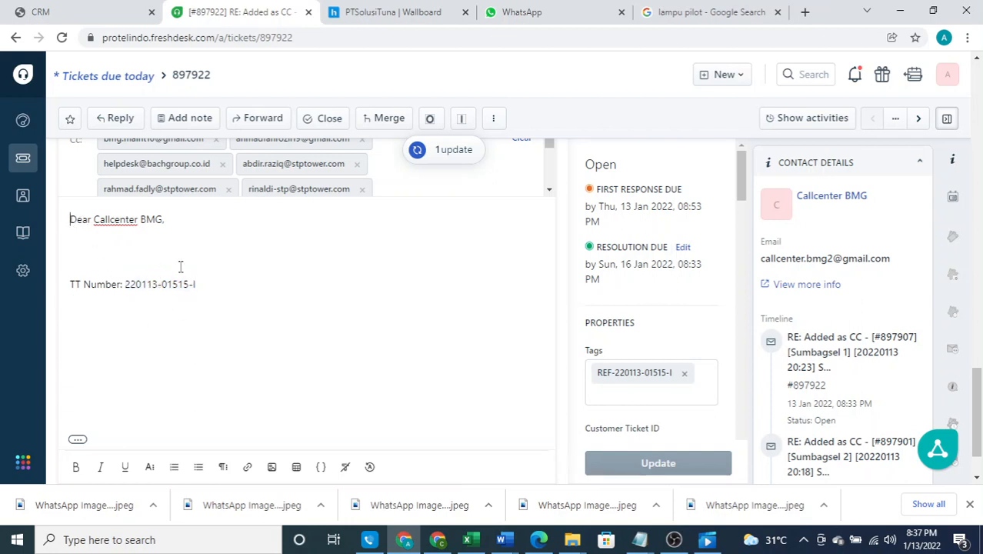
scroll(270, 310, down, 1)
scroll(100, 396, up, 2)
scroll(95, 291, down, 2)
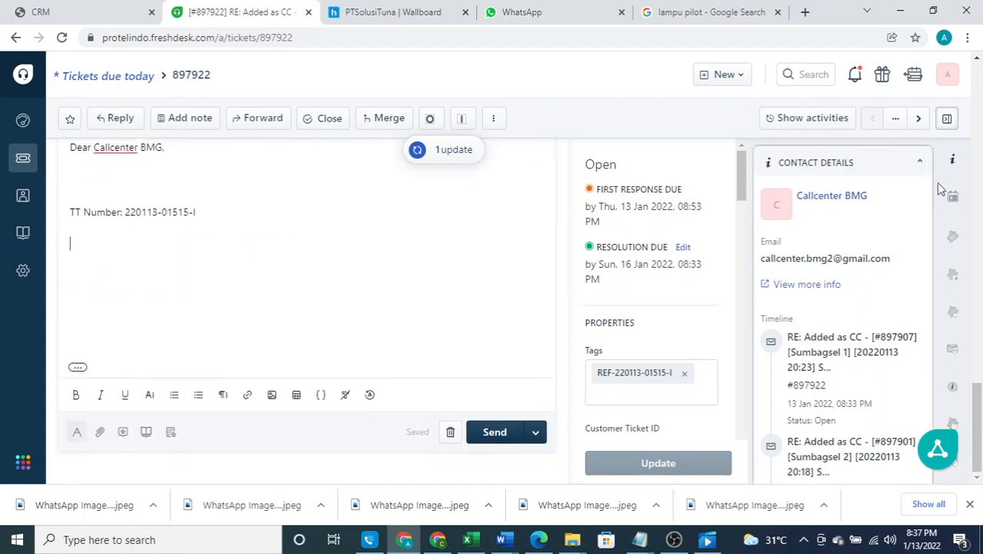
click(947, 74)
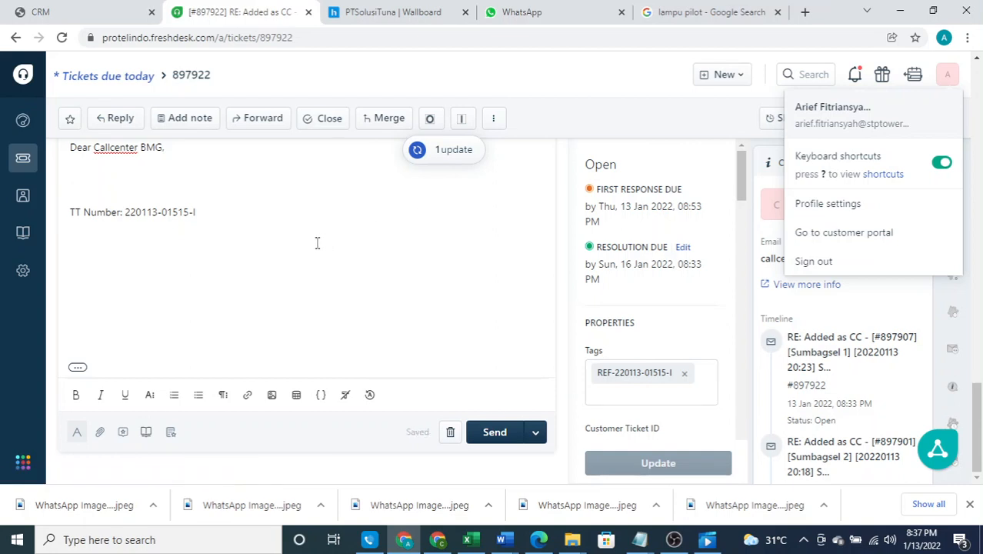
click(199, 279)
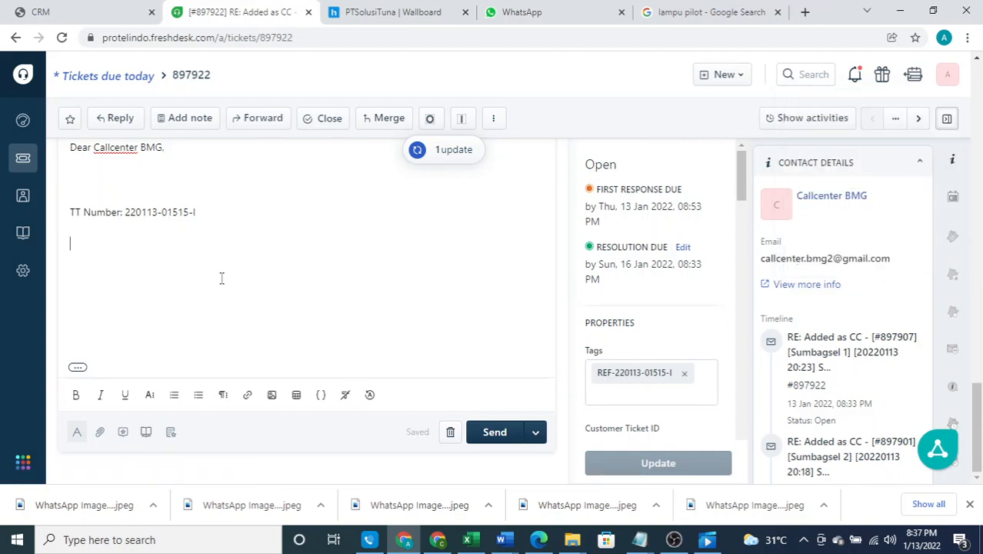
scroll(224, 277, up, 1)
scroll(224, 277, up, 1)
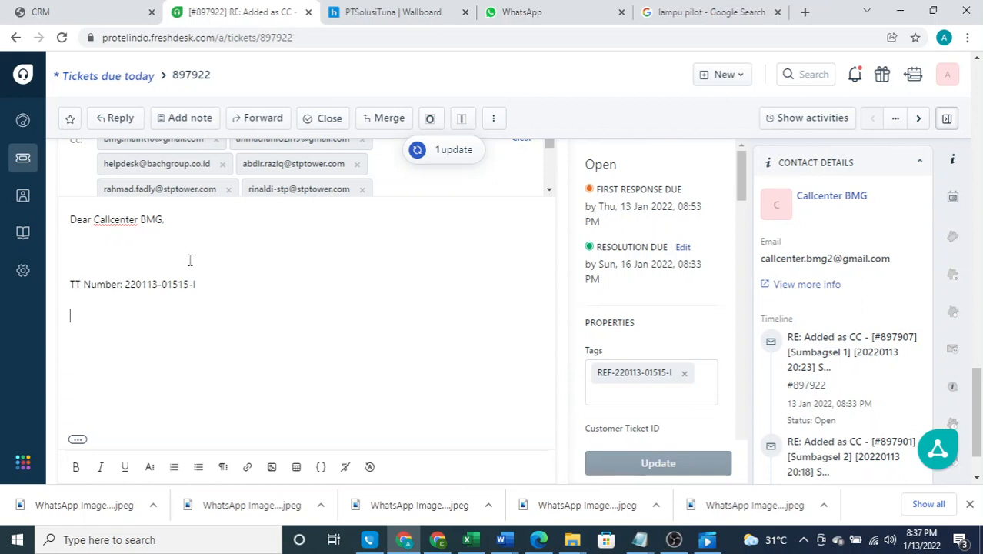
scroll(190, 260, down, 1)
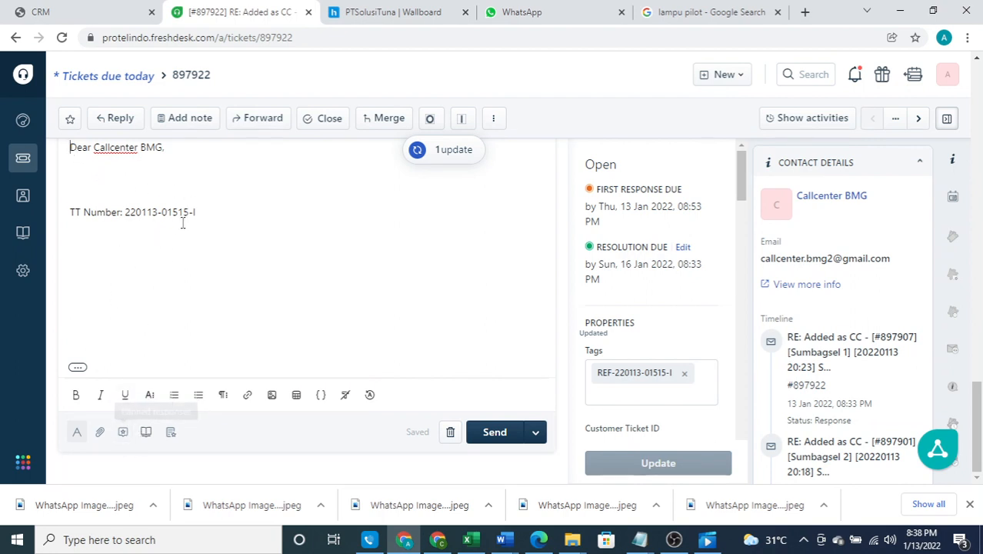
Select and delete all the existing reply draft text
click(205, 214)
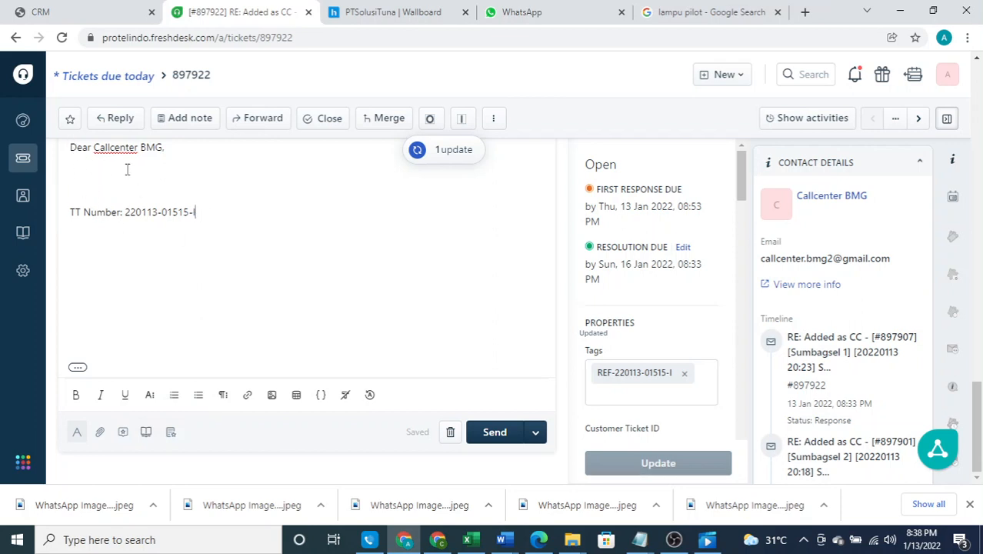
click(130, 253)
drag(66, 147, 211, 345)
scroll(214, 324, up, 1)
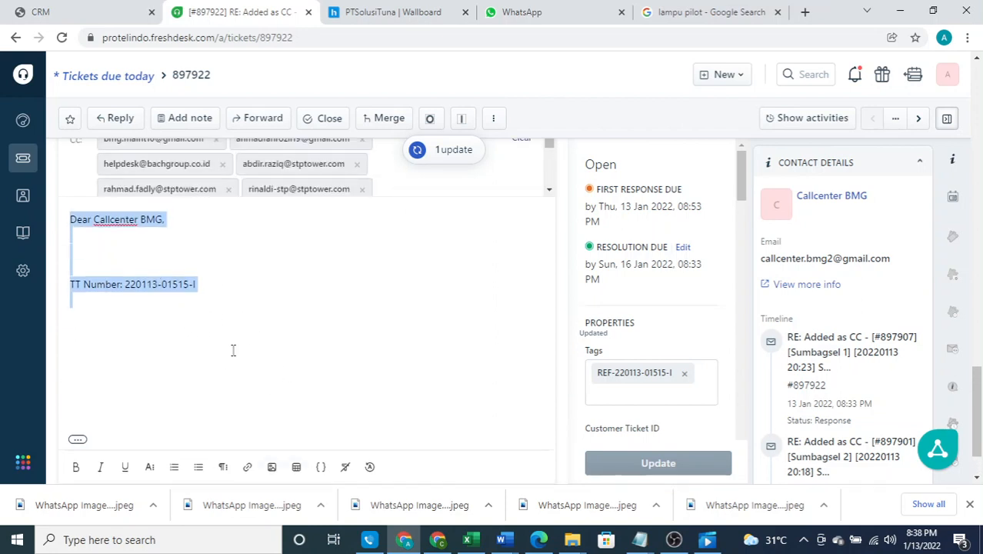
key(BackSpace)
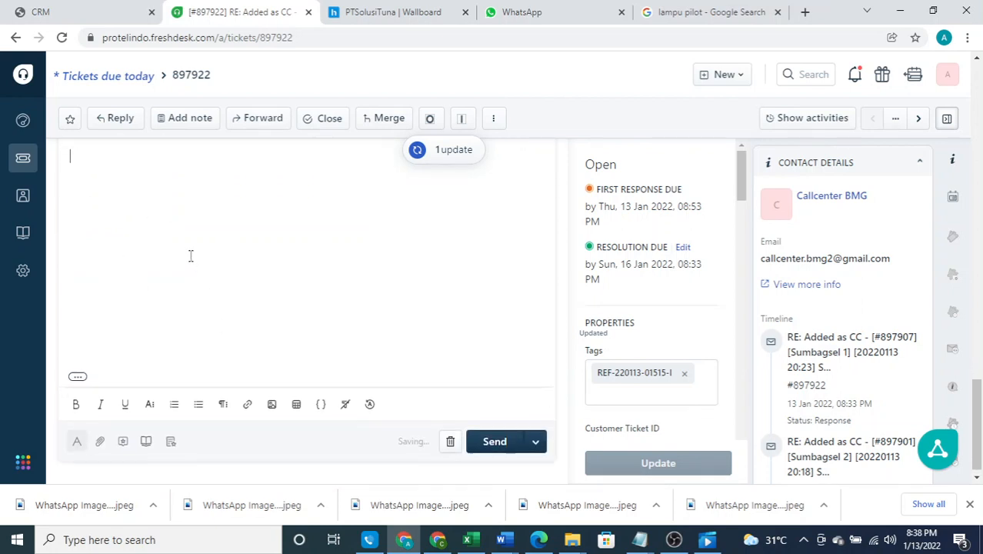
Insert the 'Response' canned response into the reply and close the canned responses list
click(123, 433)
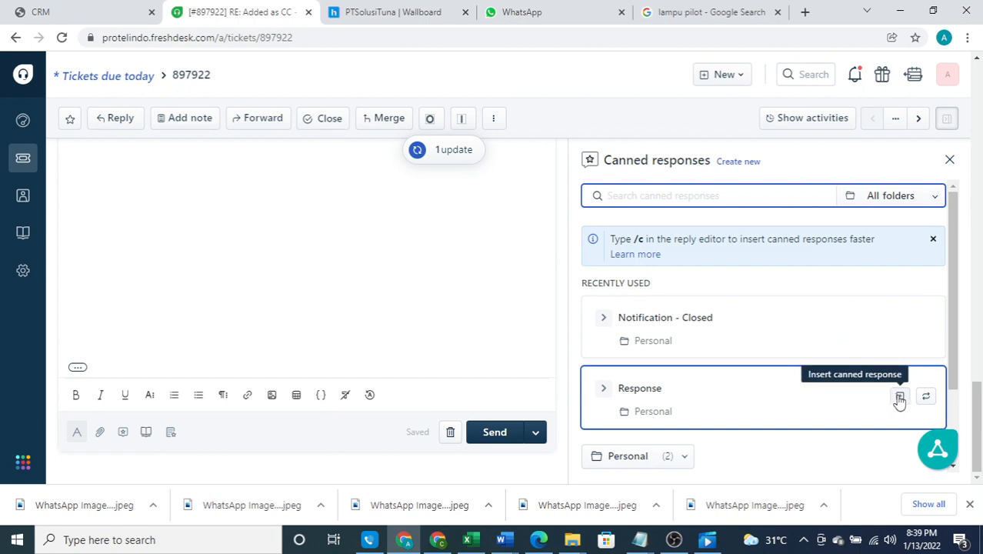
click(899, 398)
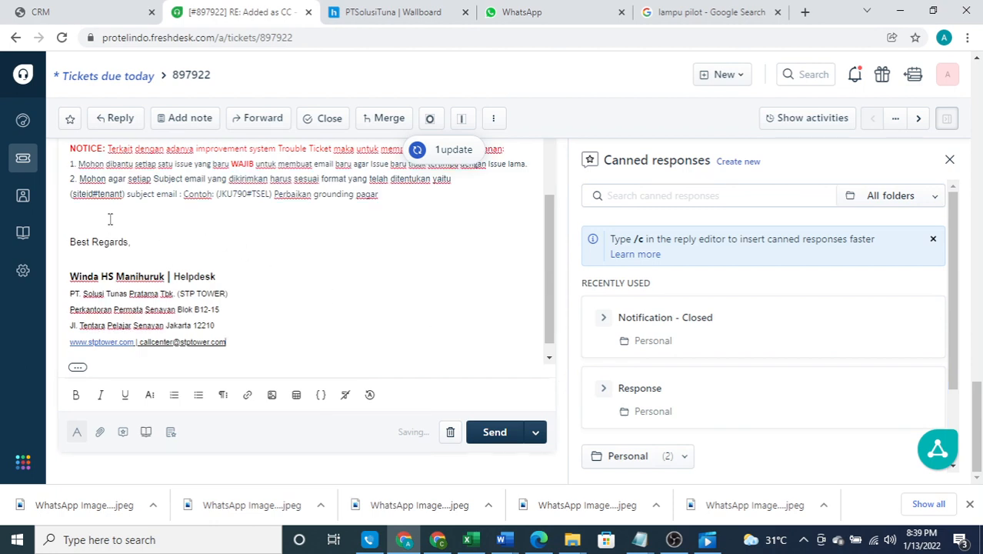
click(948, 160)
scroll(210, 290, up, 2)
scroll(174, 239, up, 1)
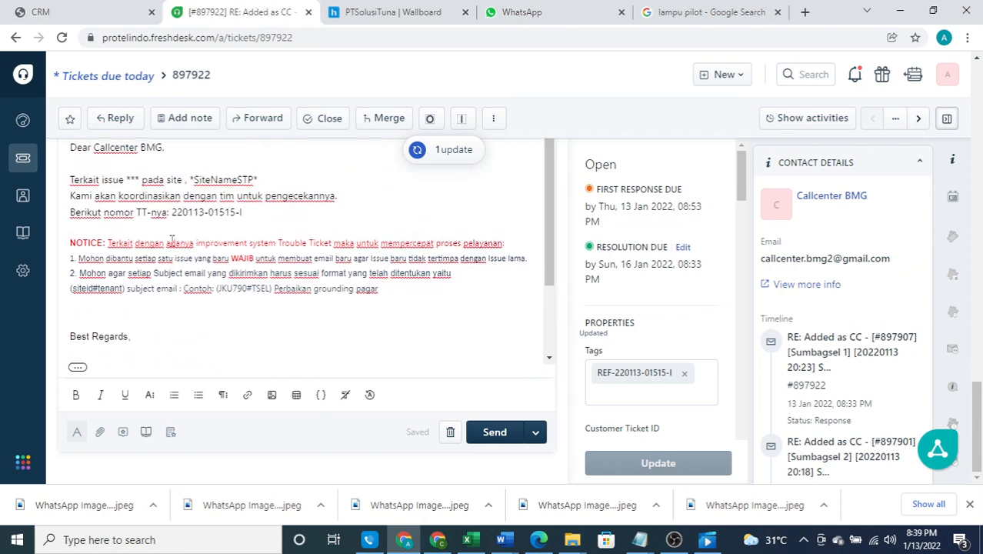
Select the agent's name in the reply signature
scroll(166, 254, down, 3)
scroll(163, 277, up, 1)
scroll(164, 278, down, 1)
click(167, 299)
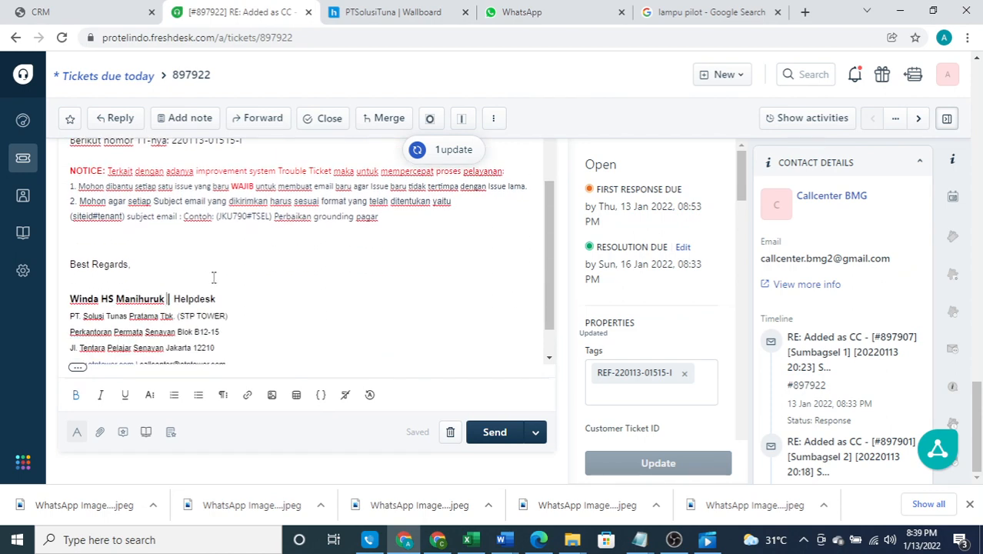
scroll(213, 273, up, 1)
scroll(177, 284, down, 1)
drag(70, 299, 164, 299)
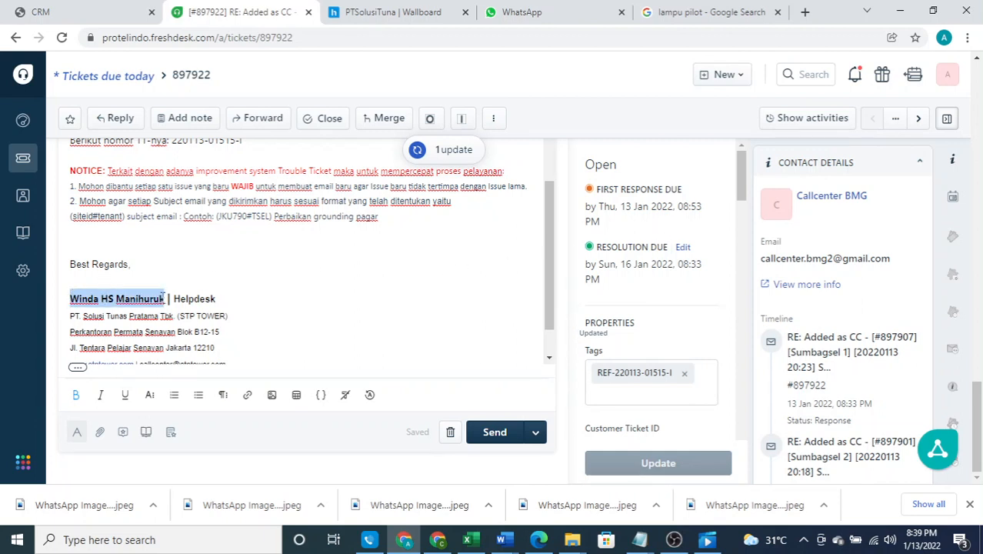
Assign the ticket to the new agent by name search and save the properties
scroll(627, 243, down, 6)
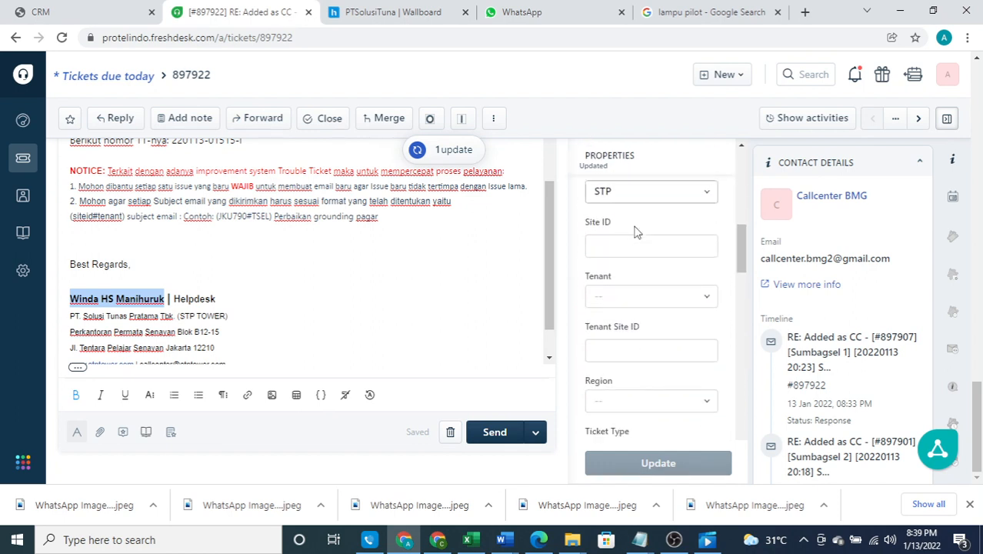
scroll(637, 231, down, 6)
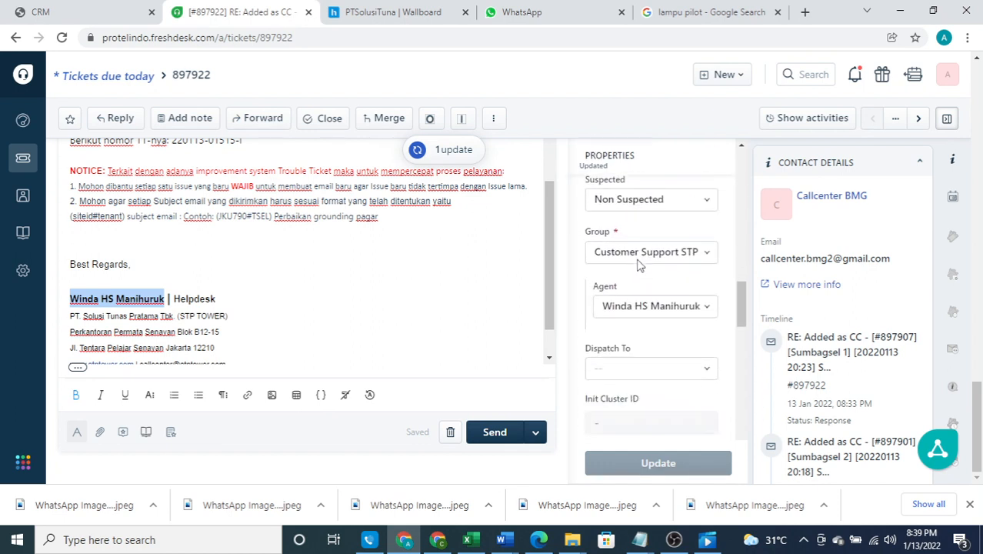
click(650, 220)
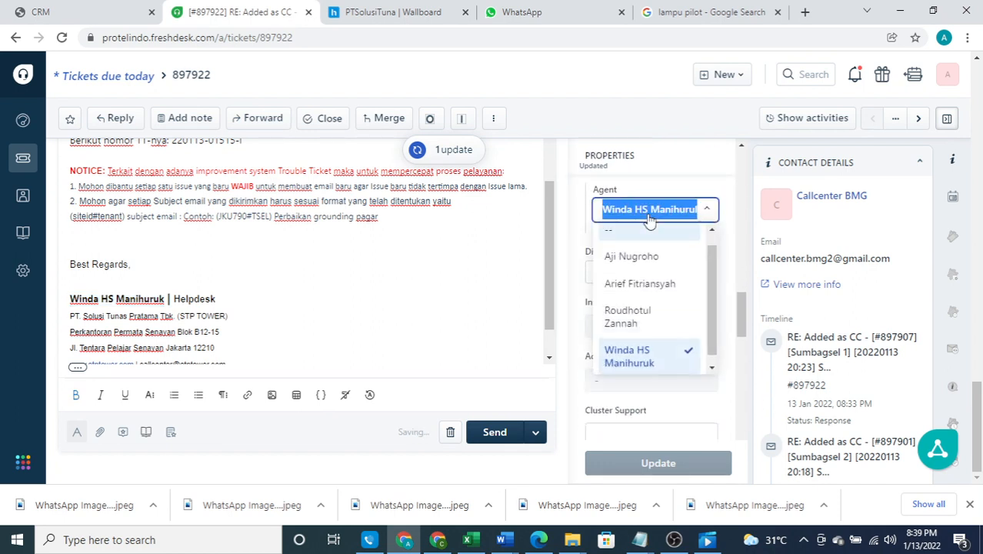
text(arief)
key(Return)
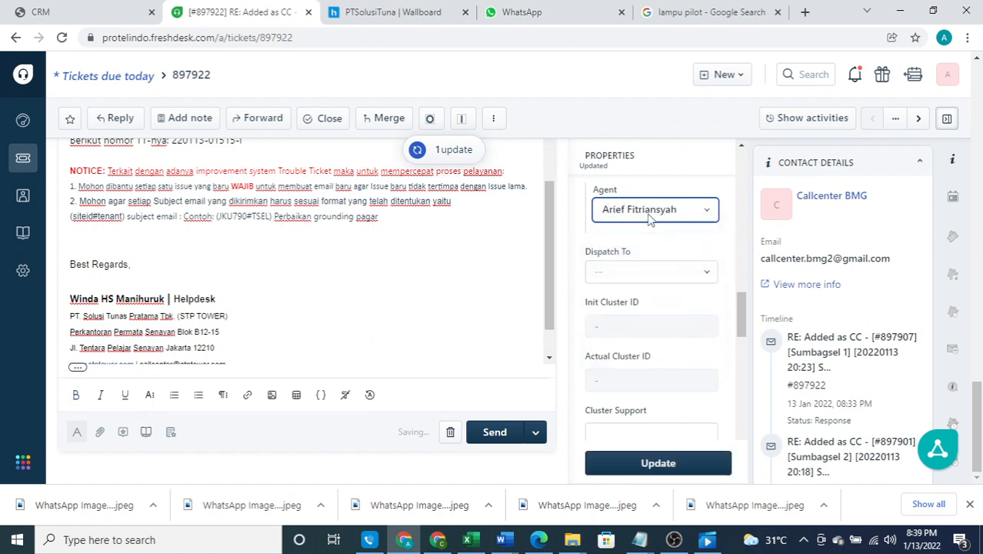
click(659, 461)
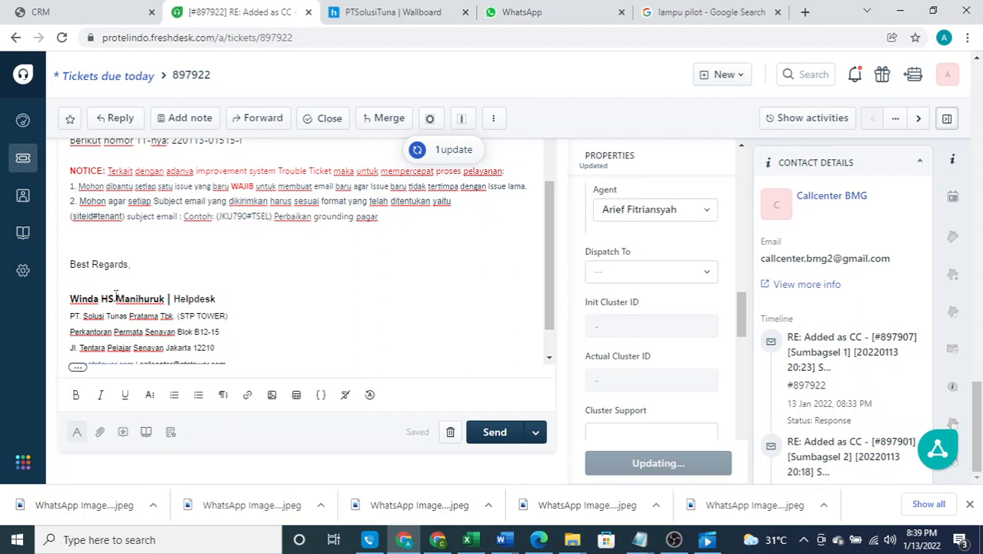
scroll(230, 325, down, 1)
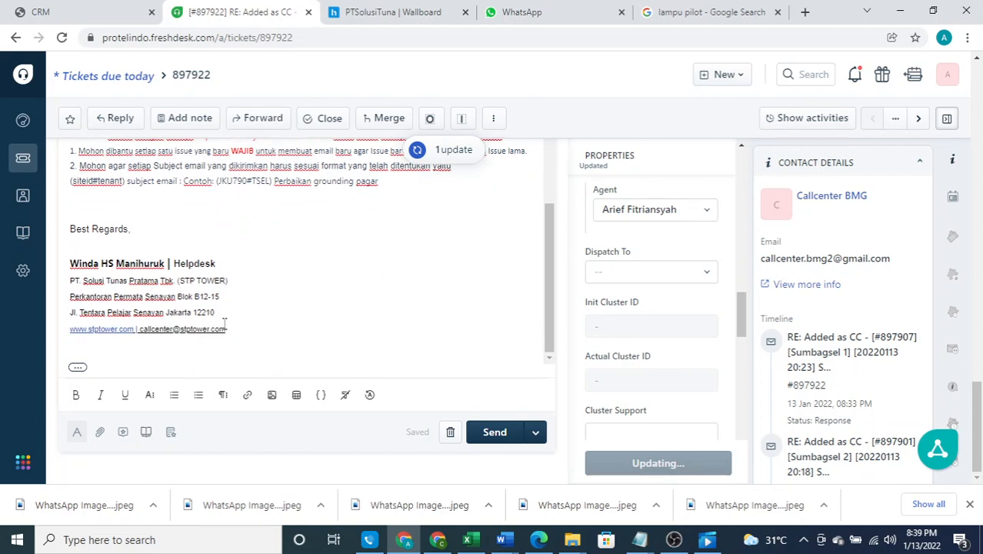
Clear the reply draft and re-insert the 'Response' canned response with the new agent's signature
scroll(100, 259, up, 3)
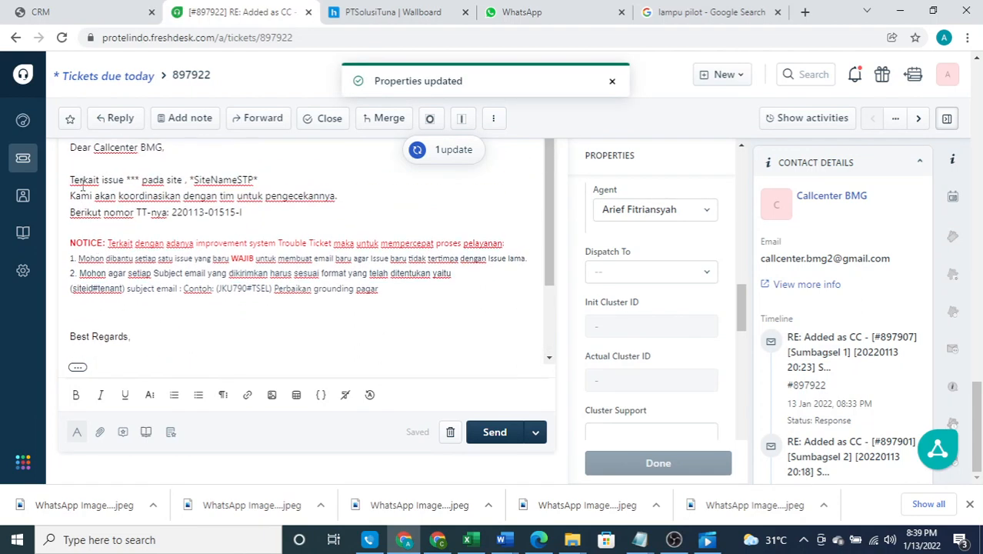
key(ctrl+a)
key(BackSpace)
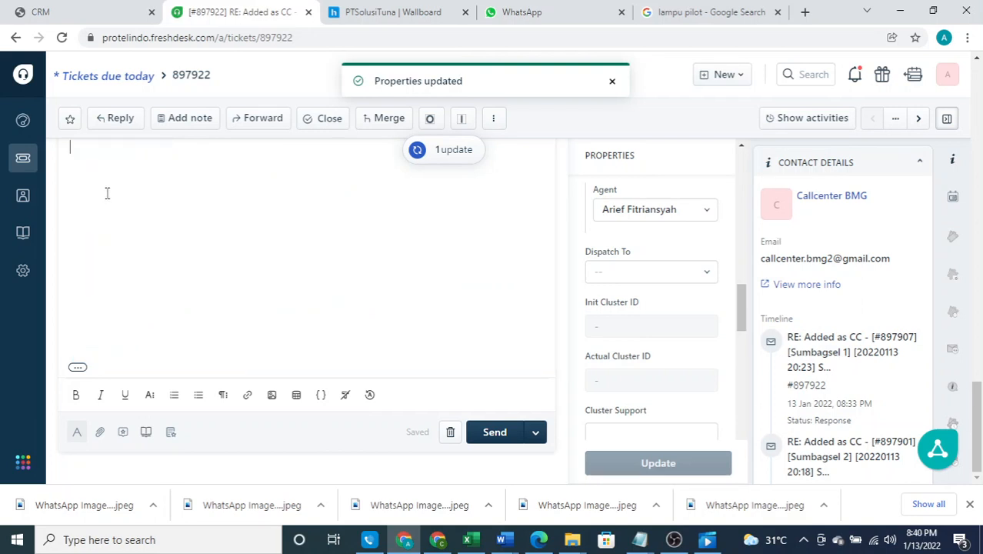
click(123, 433)
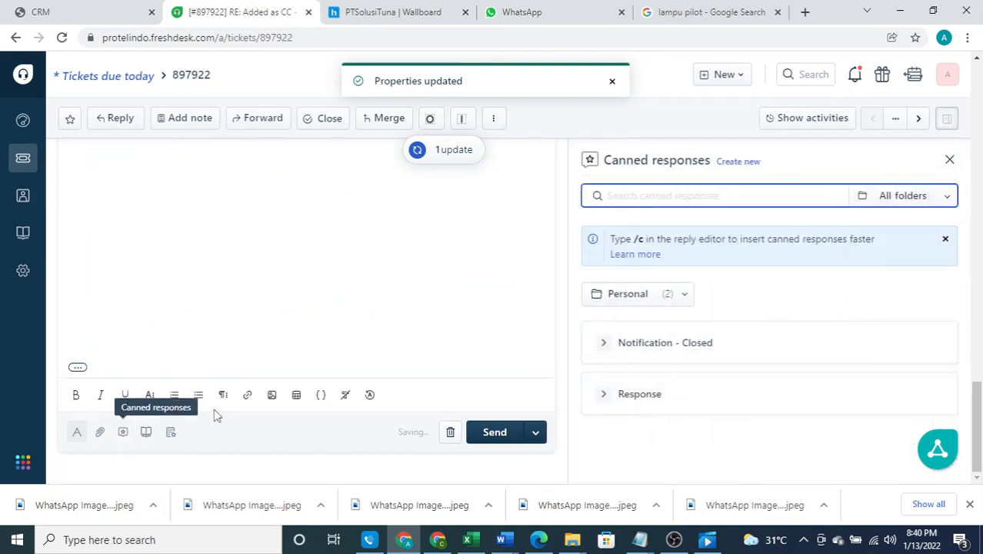
click(901, 400)
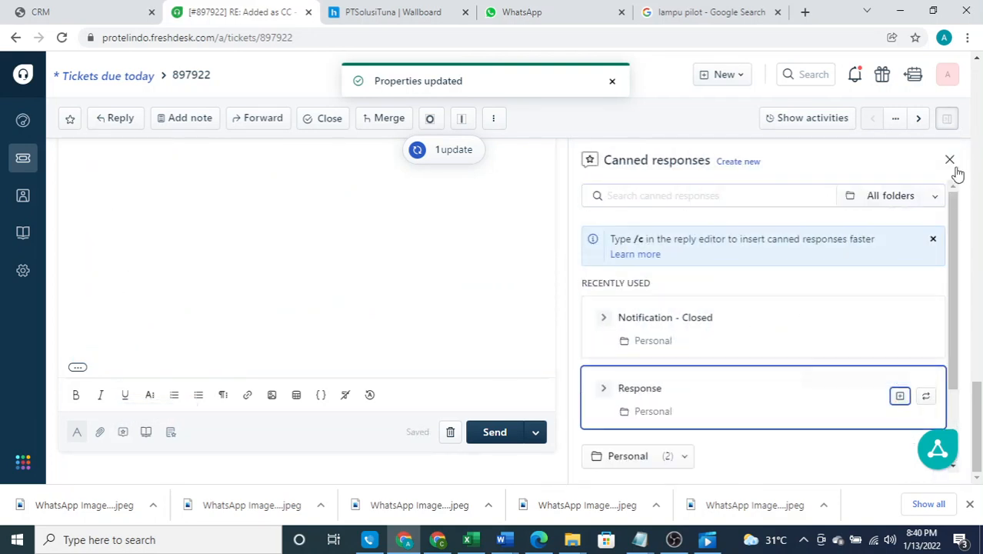
scroll(223, 285, up, 2)
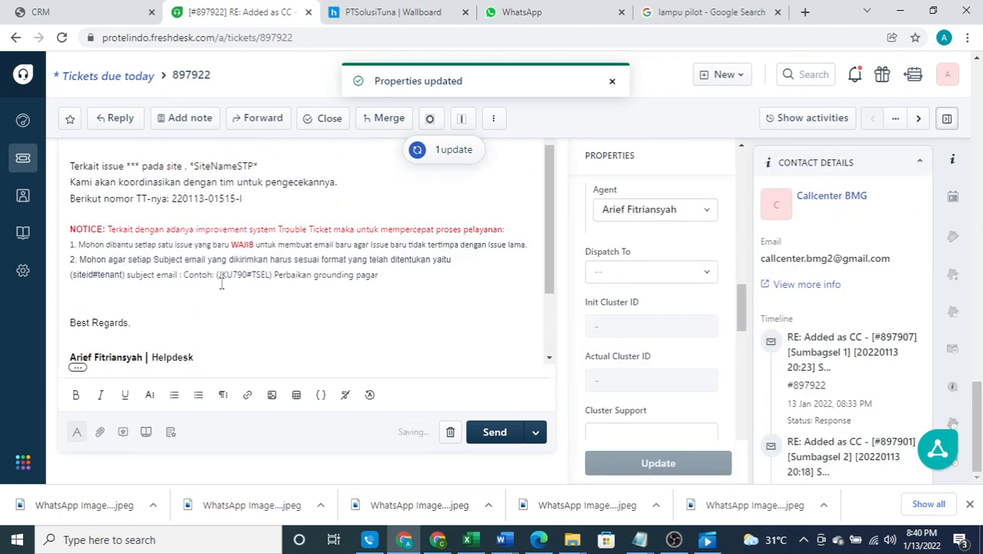
scroll(185, 313, down, 1)
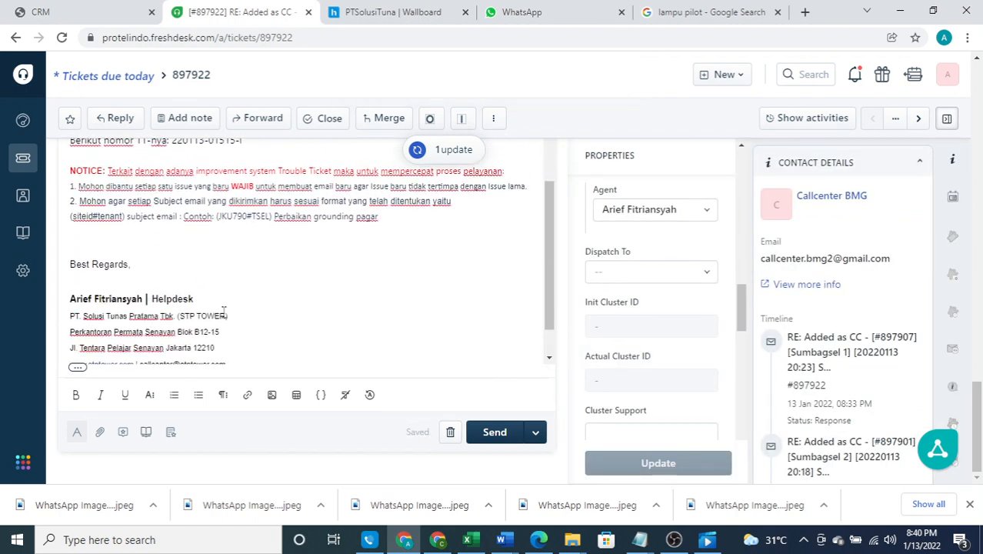
scroll(229, 312, up, 2)
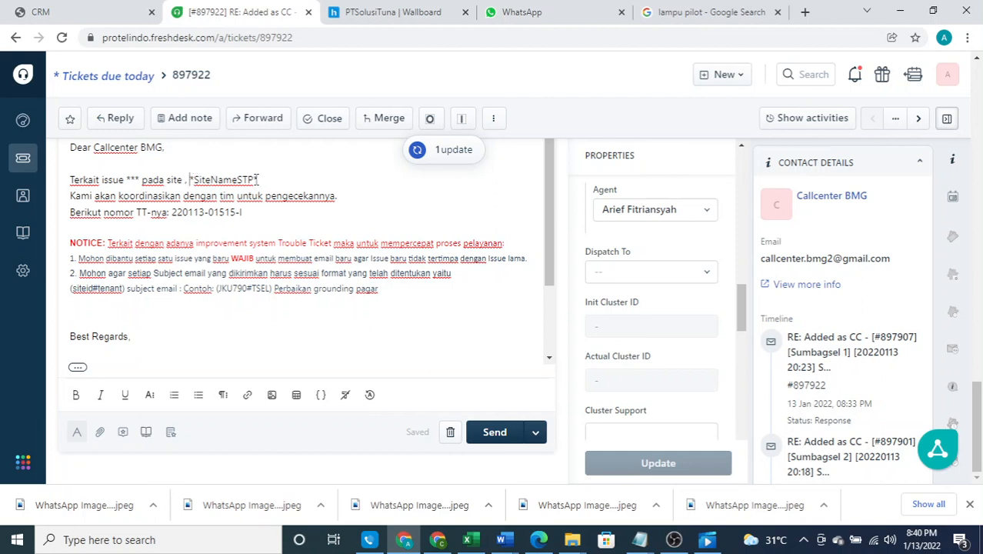
Fill the *** issue placeholder after 'Terkait issue' with 'block access', replacing a first 'high temp' entry
drag(190, 179, 253, 179)
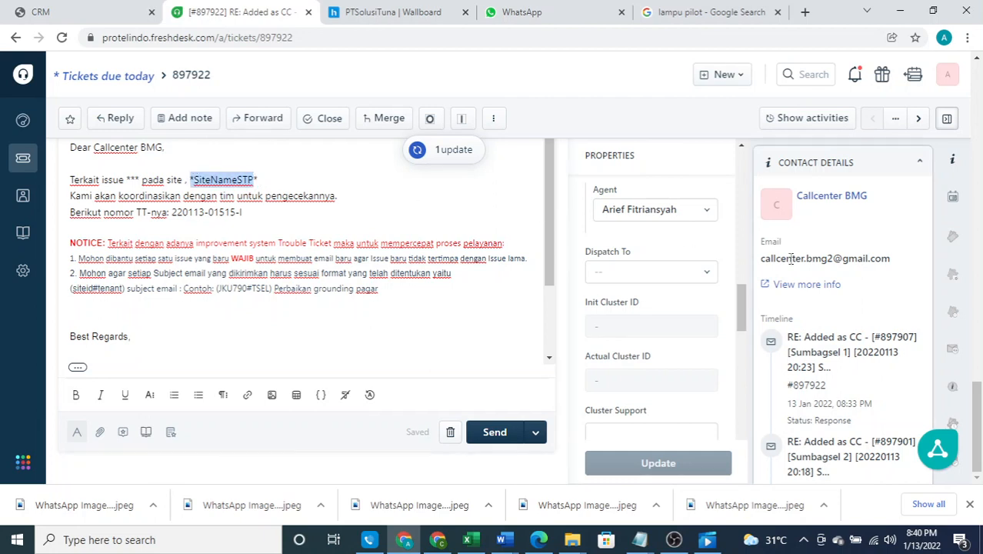
click(127, 179)
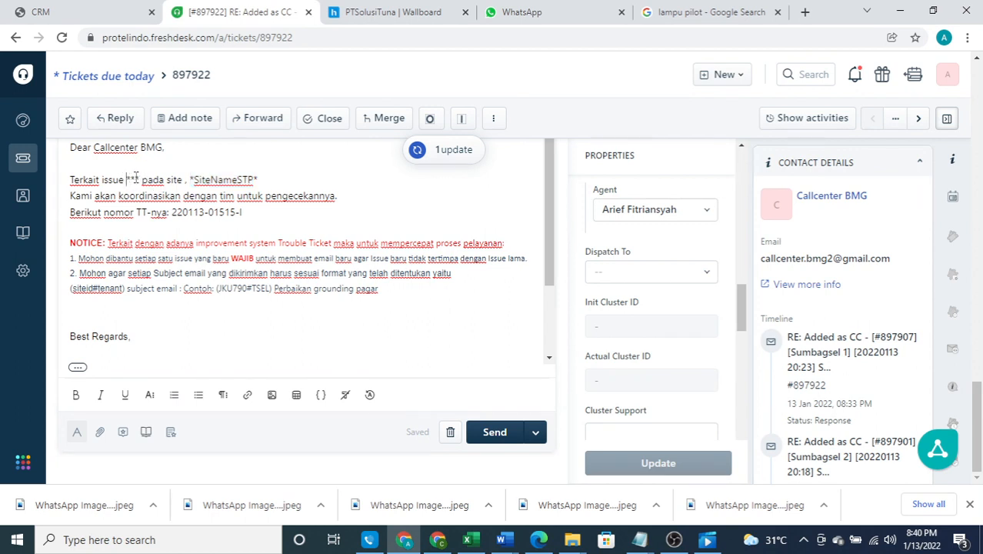
double_click(135, 179)
text(high)
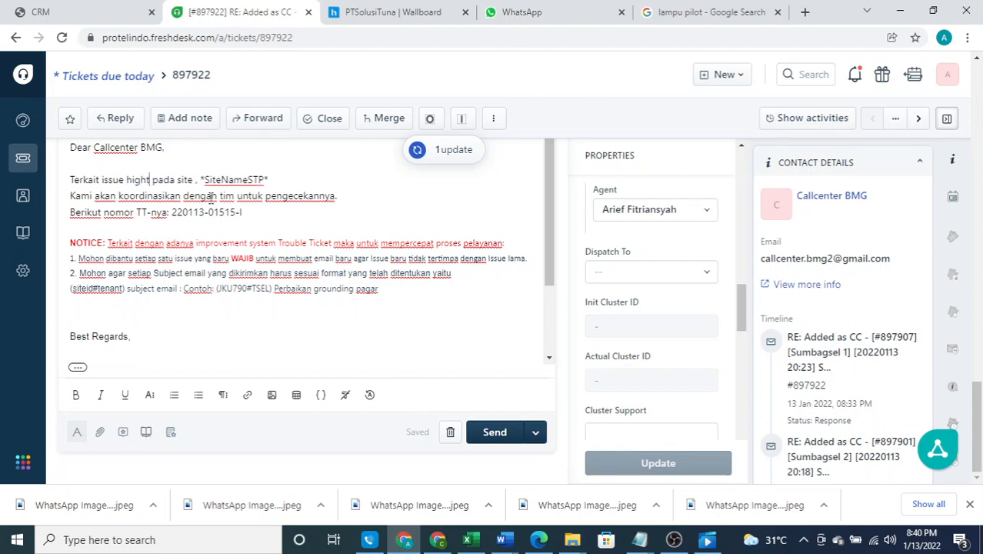
text( temp)
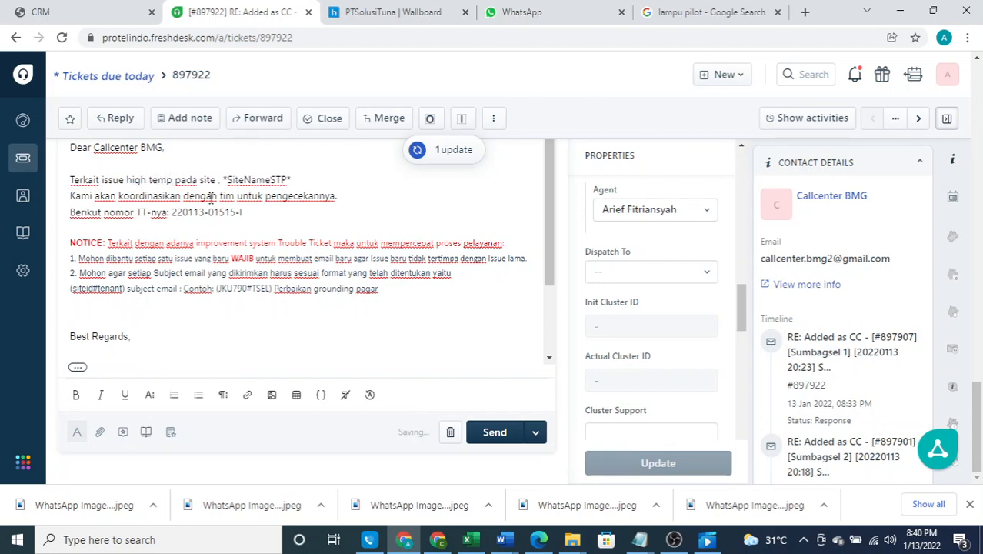
key(BackSpace)
key(BackSpace)
key(BackSpace)
key(BackSpace)
key(BackSpace)
key(BackSpace)
key(BackSpace)
key(BackSpace)
key(BackSpace)
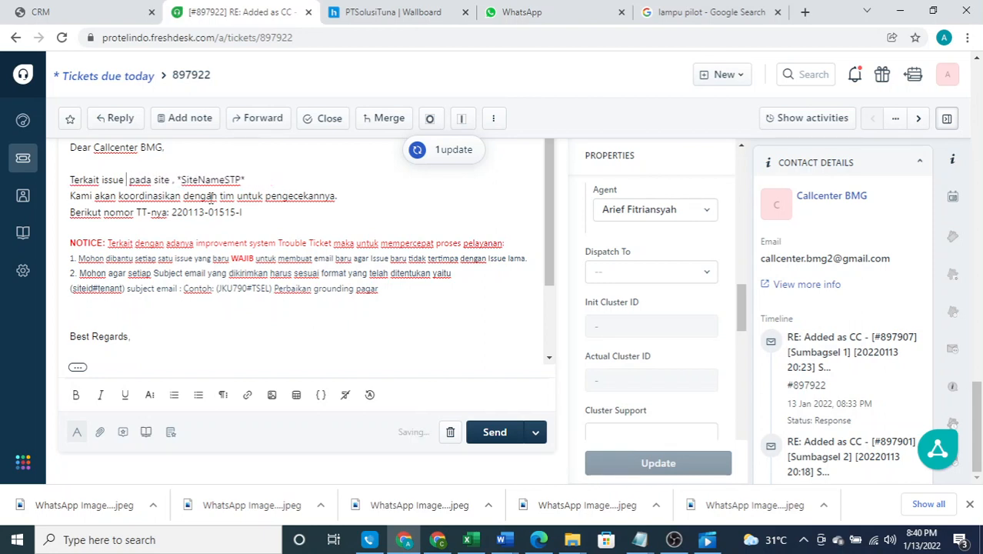
text(block)
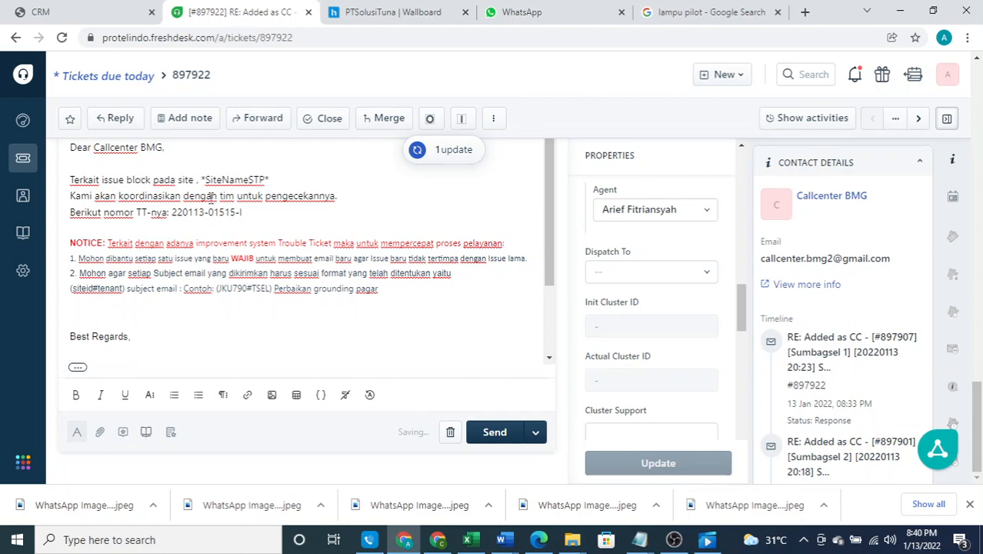
text( access)
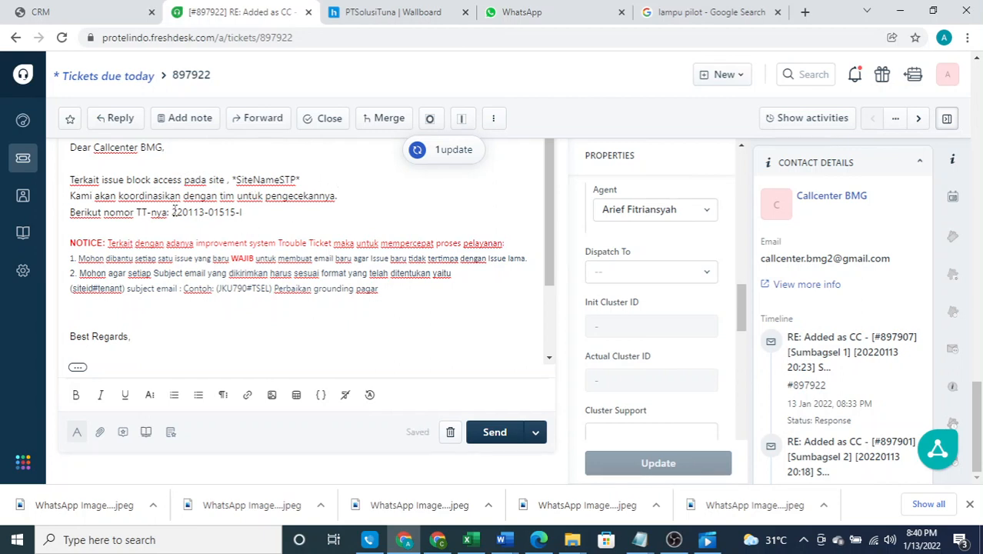
drag(172, 212, 243, 213)
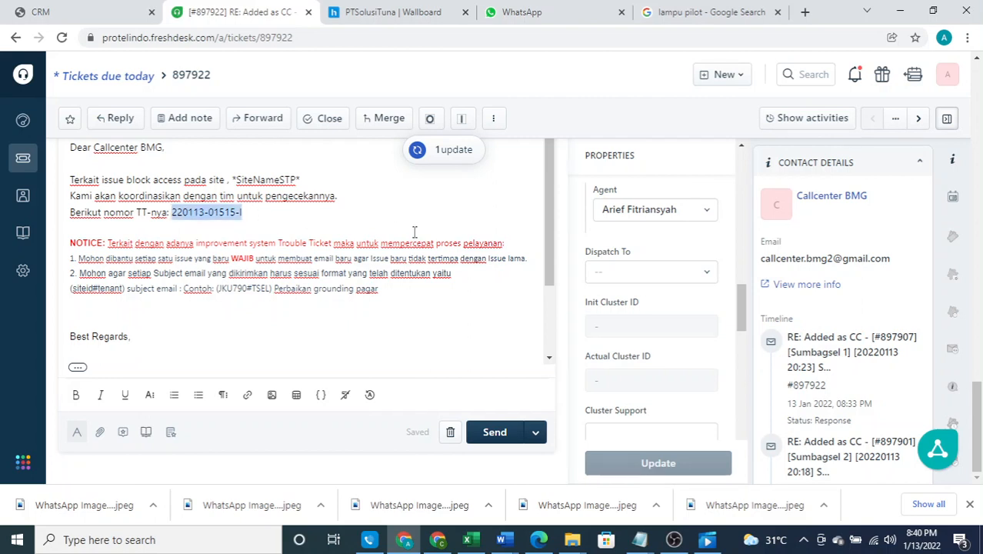
scroll(681, 294, up, 9)
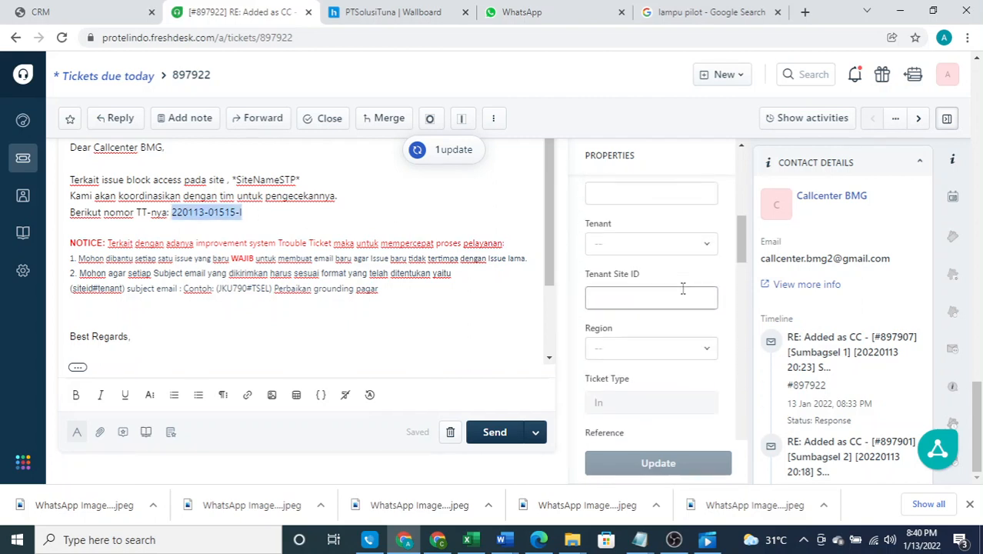
scroll(681, 295, up, 3)
drag(688, 274, 597, 279)
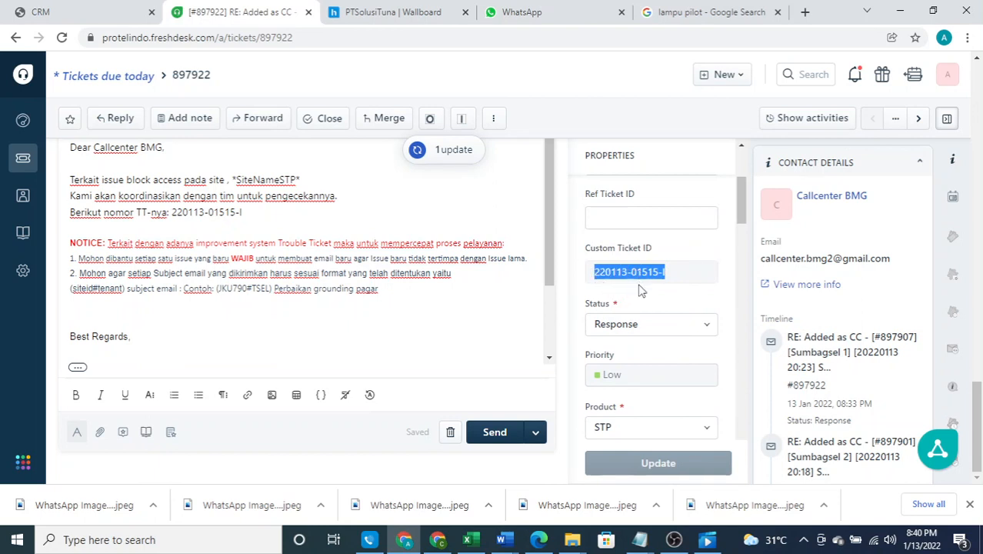
click(245, 214)
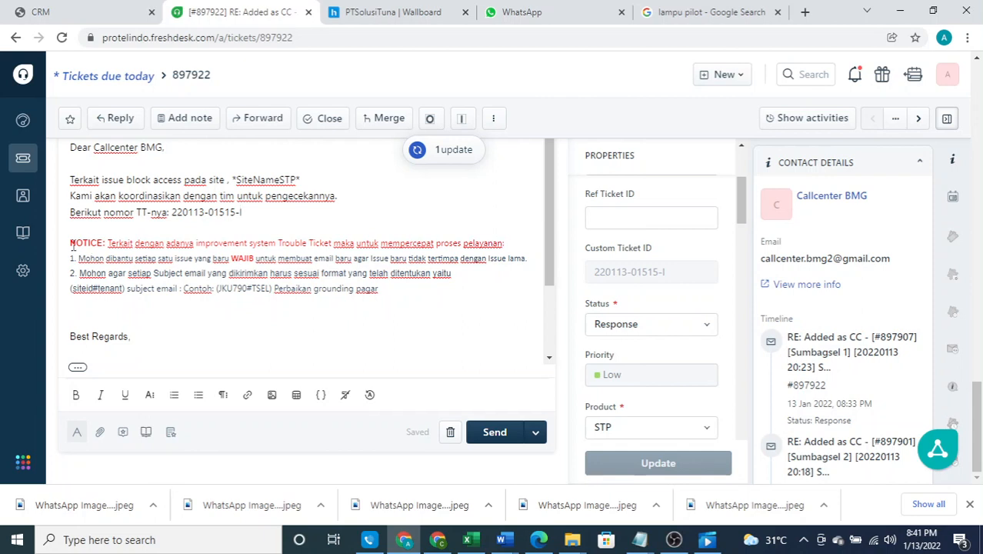
shift+click(415, 293)
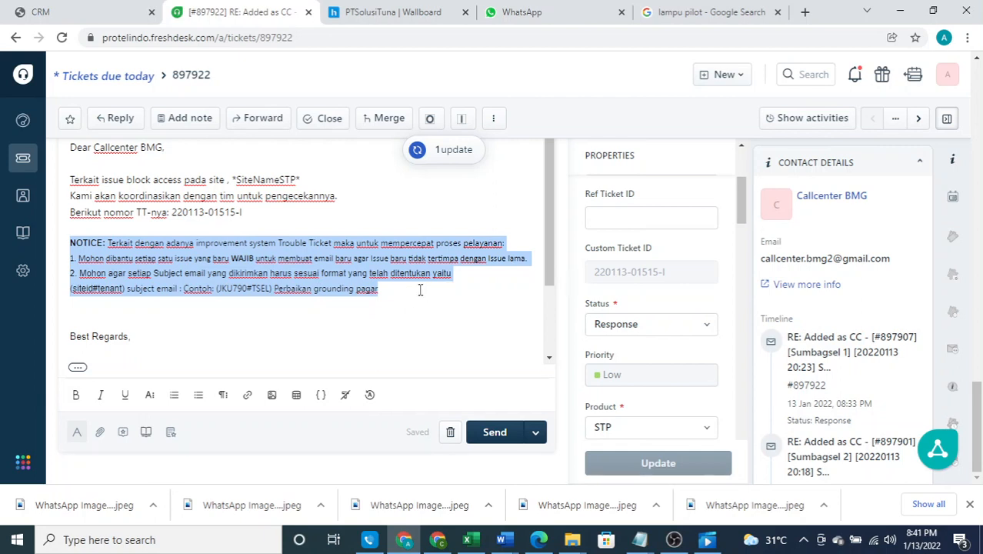
scroll(415, 287, up, 1)
click(387, 281)
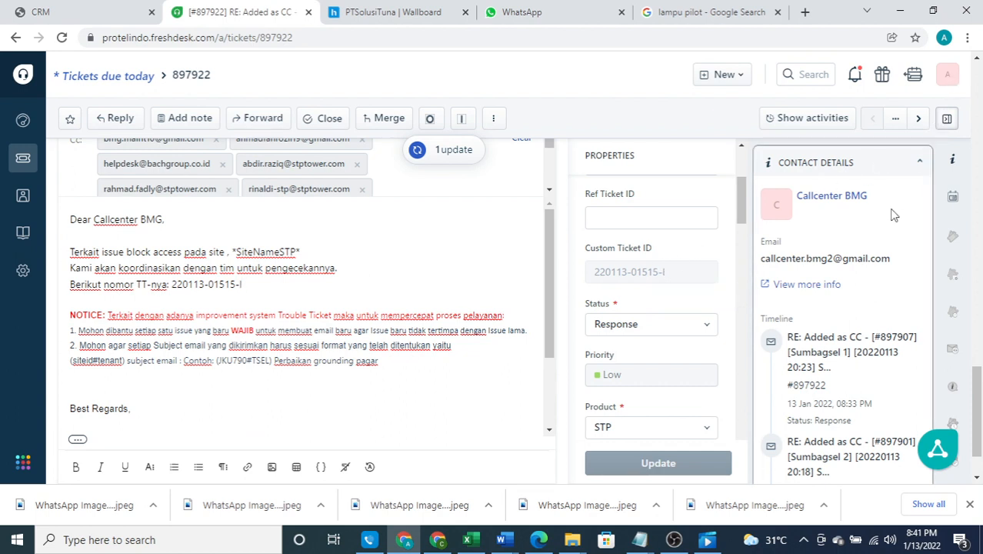
click(949, 76)
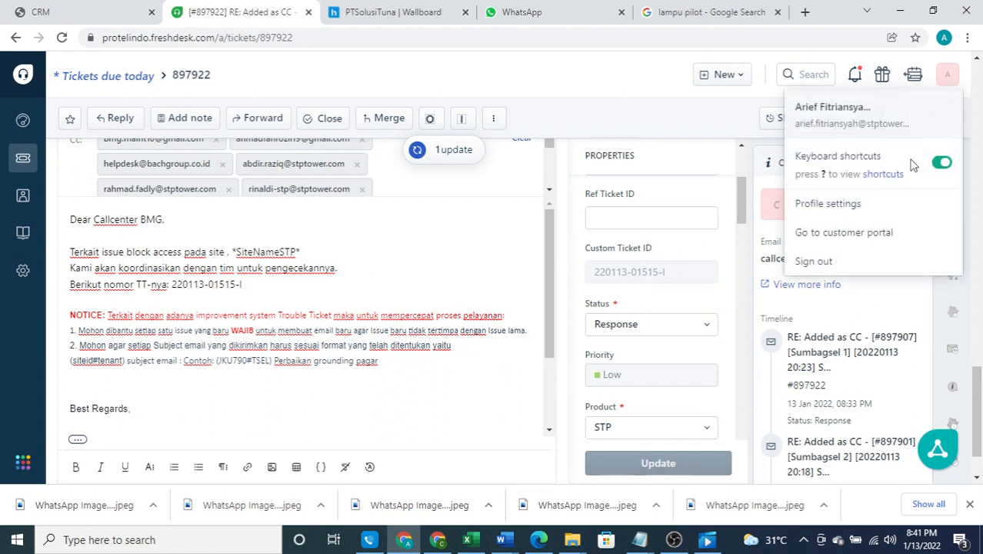
click(468, 248)
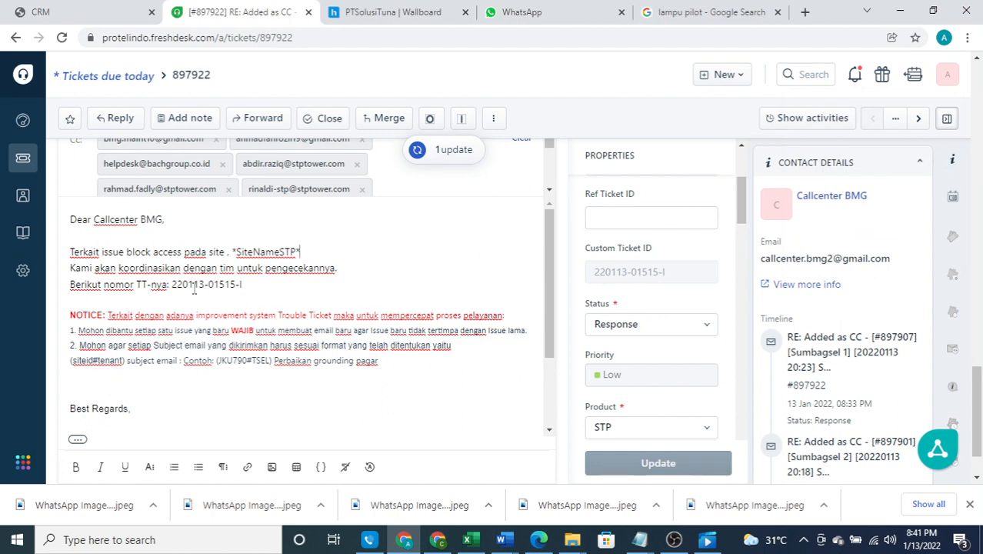
scroll(628, 269, up, 1)
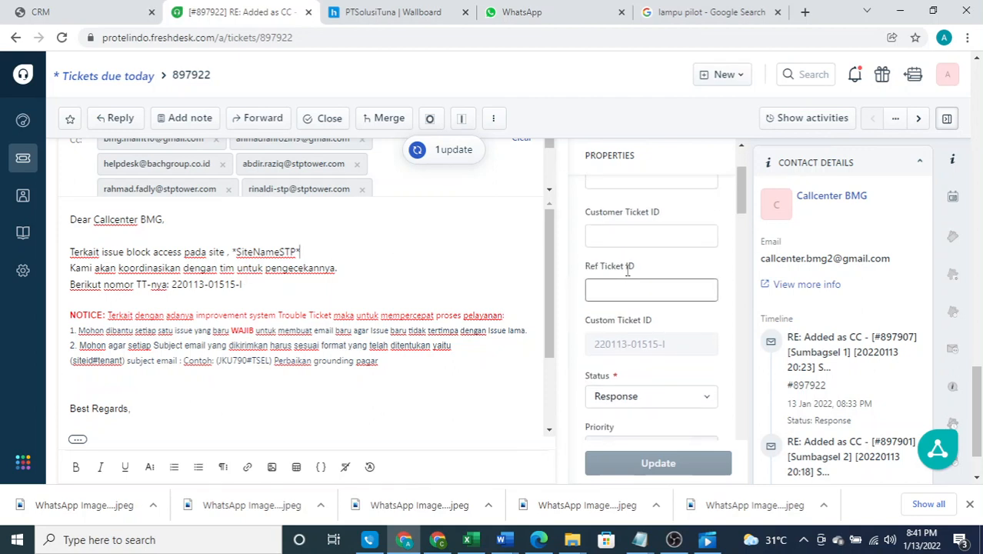
scroll(628, 270, up, 3)
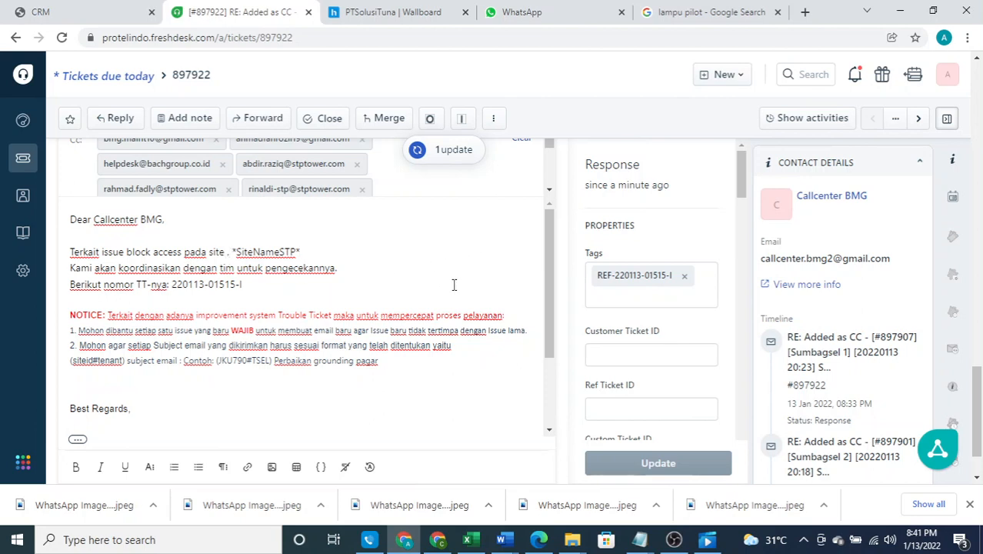
scroll(535, 287, up, 3)
Copy site id 20060004 from the description into the Site ID property and update
scroll(307, 235, up, 4)
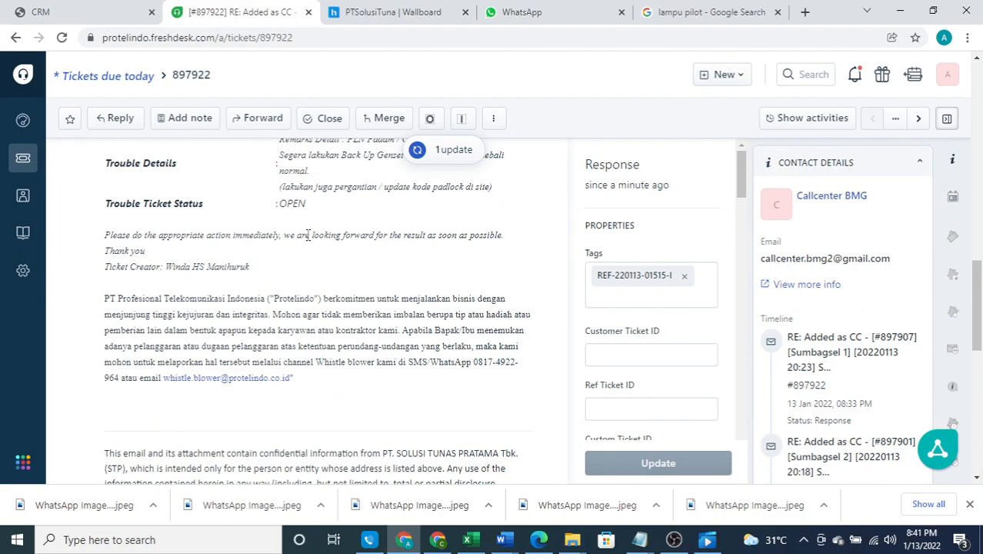
scroll(307, 235, up, 4)
scroll(301, 231, up, 1)
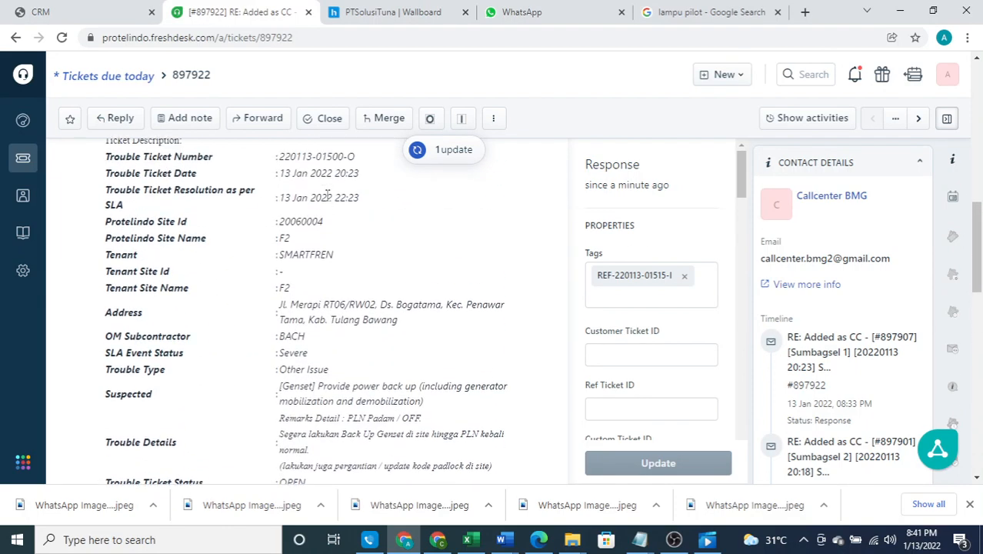
double_click(301, 231)
key(ctrl+c)
scroll(673, 273, down, 3)
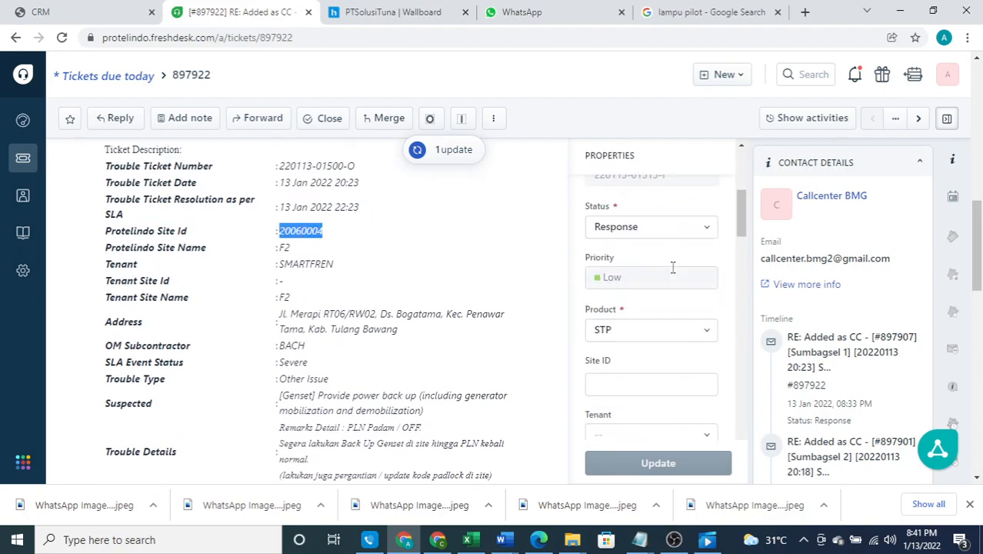
scroll(672, 267, down, 1)
click(658, 312)
key(ctrl+v)
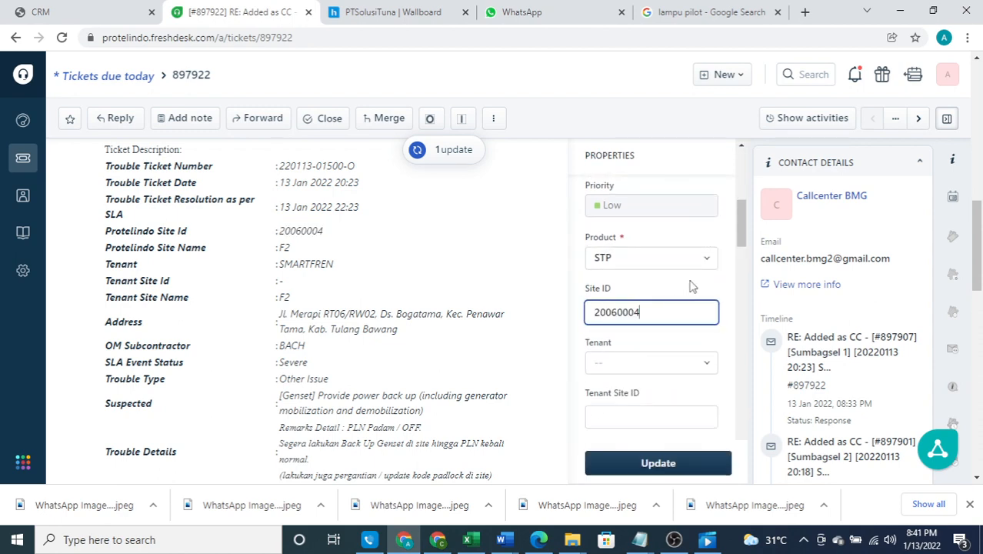
click(659, 462)
Select the entire reply draft text
scroll(375, 292, down, 5)
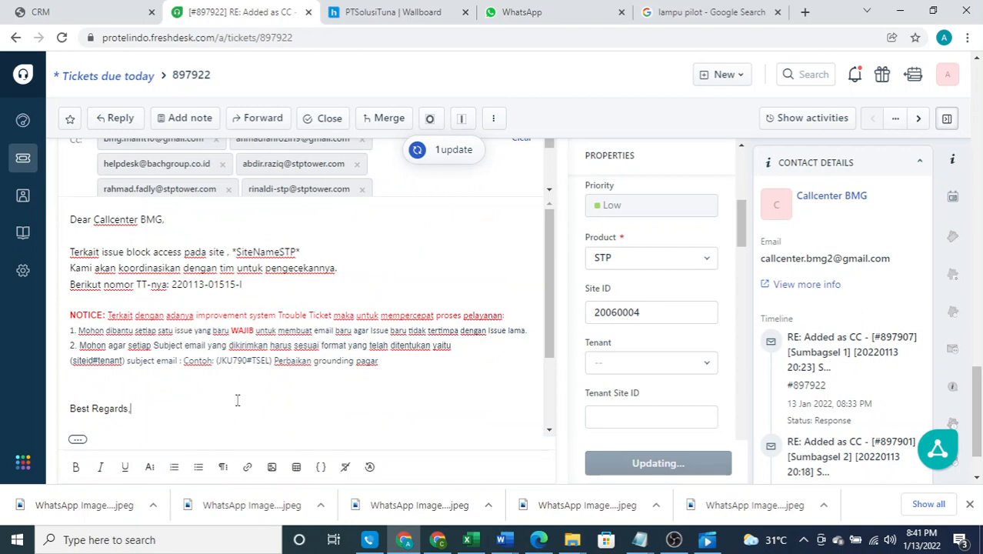
scroll(237, 400, down, 2)
scroll(73, 233, up, 2)
key(ctrl+a)
Delete the selected draft and insert the 'Response' canned reply, now naming site 20060004
key(BackSpace)
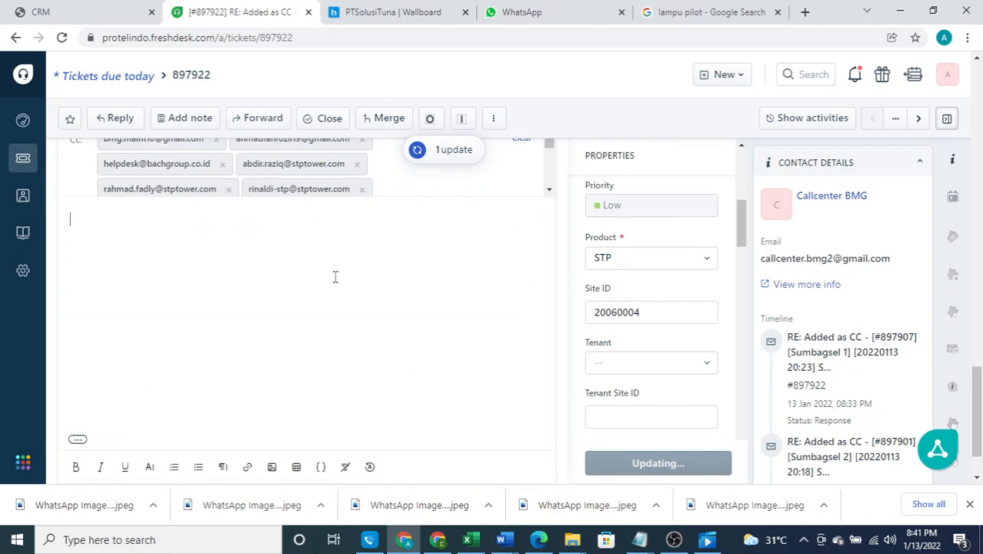
click(124, 433)
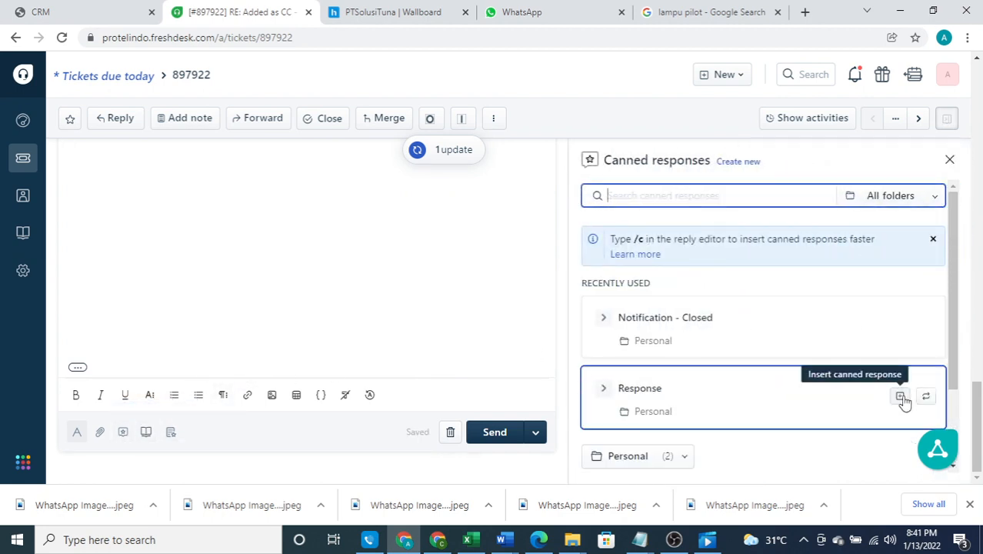
click(901, 397)
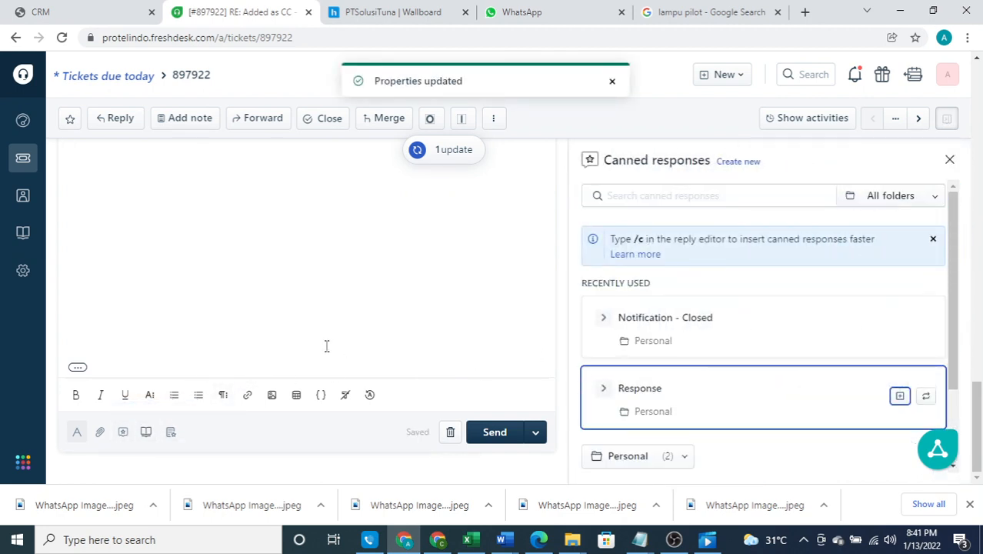
scroll(333, 261, up, 2)
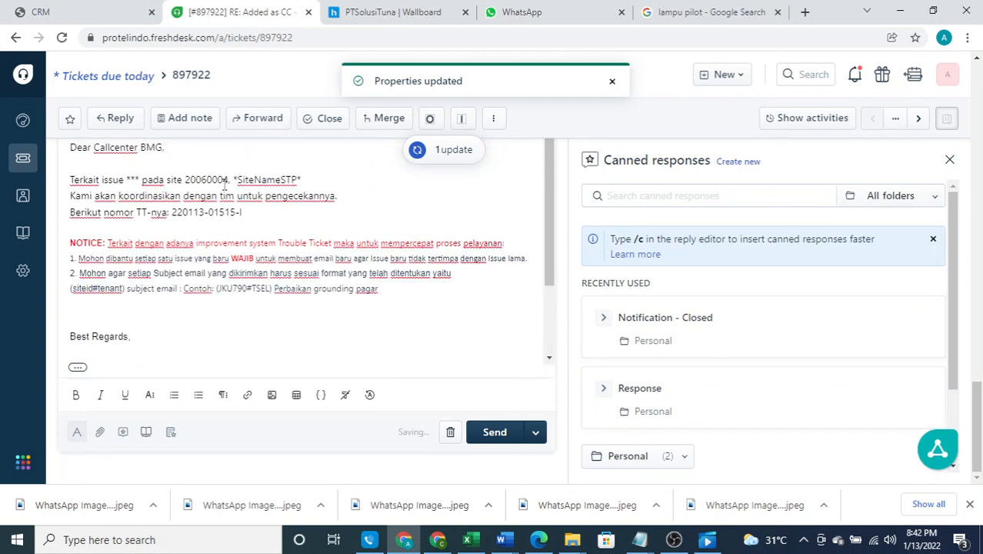
Show the ticket's Site Information and copy the site name F2
shift+click(312, 175)
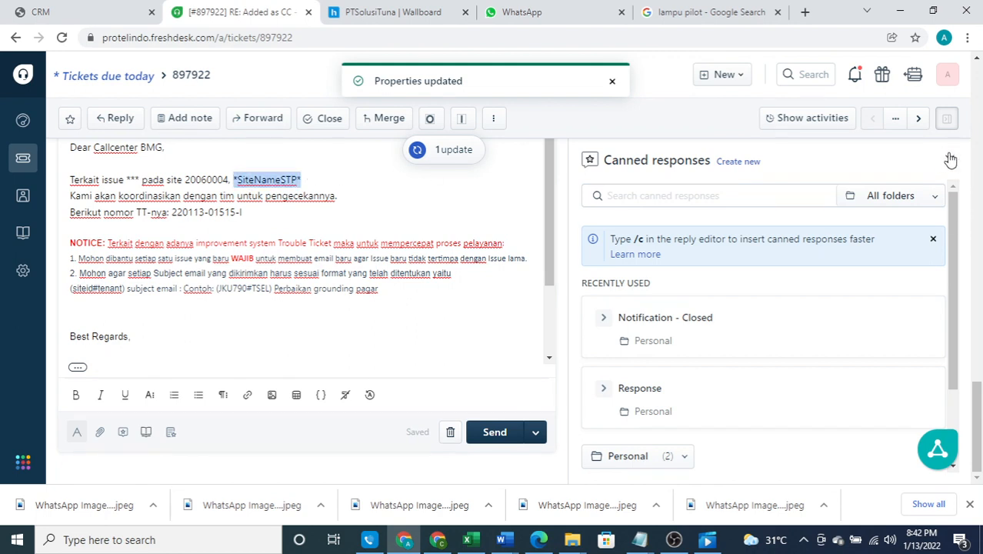
click(948, 160)
click(924, 158)
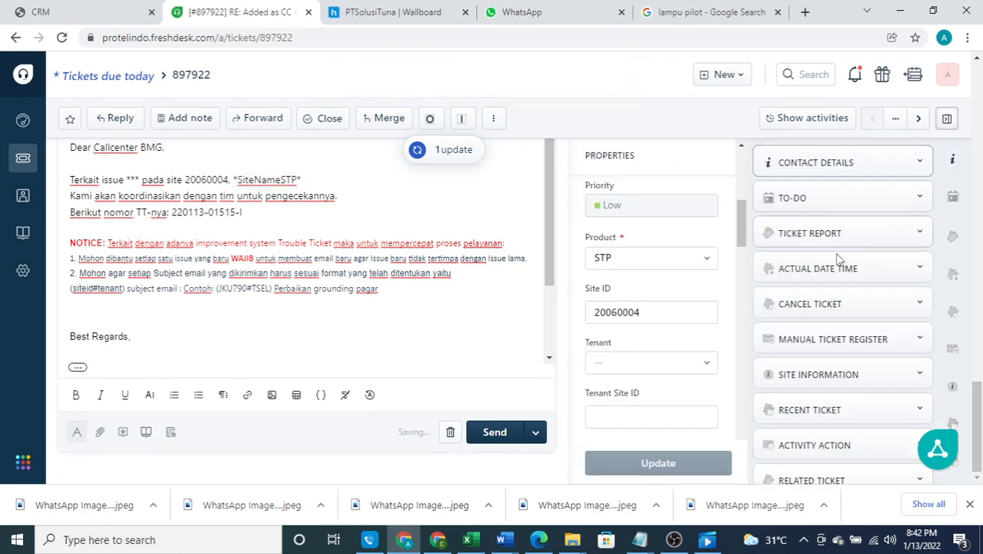
click(821, 379)
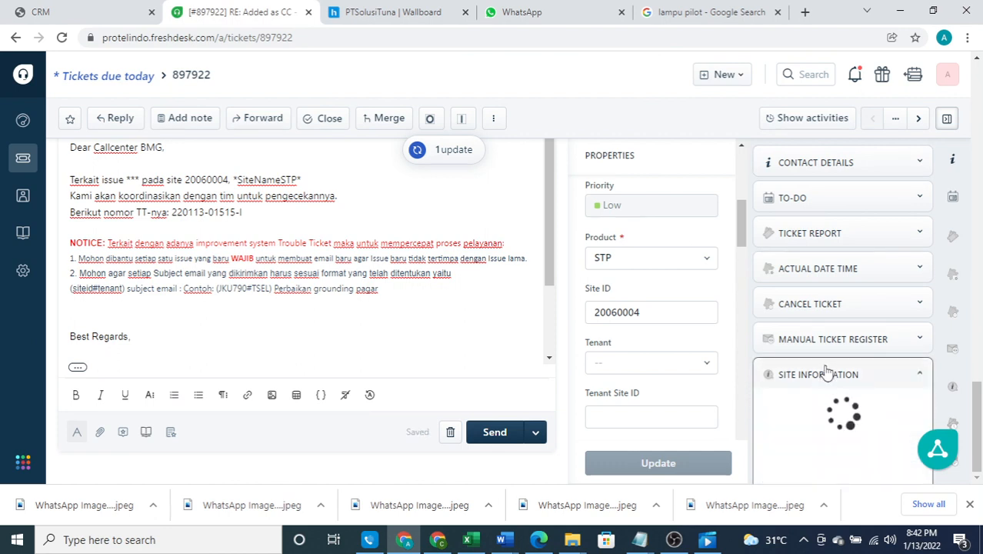
scroll(838, 327, down, 1)
scroll(839, 326, down, 2)
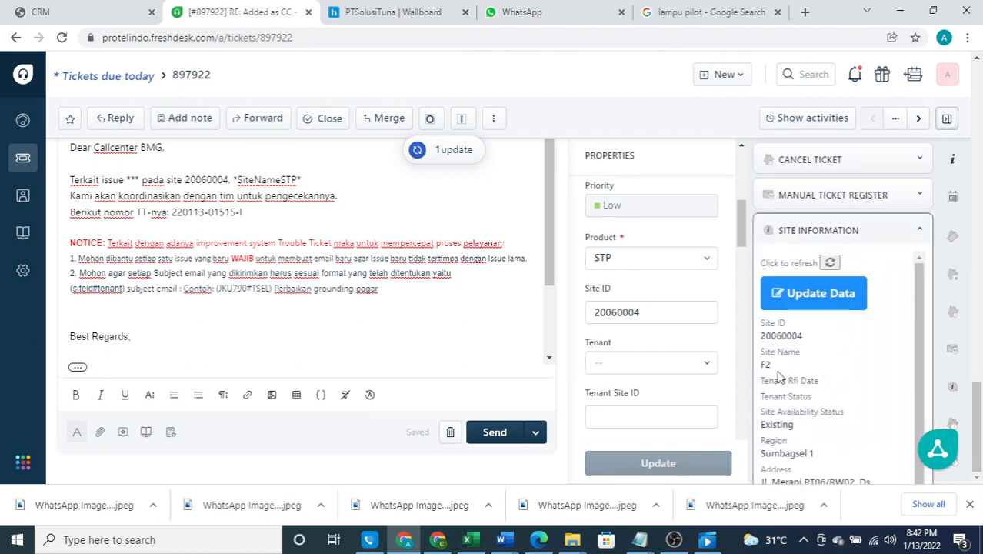
drag(772, 364, 753, 364)
key(ctrl+c)
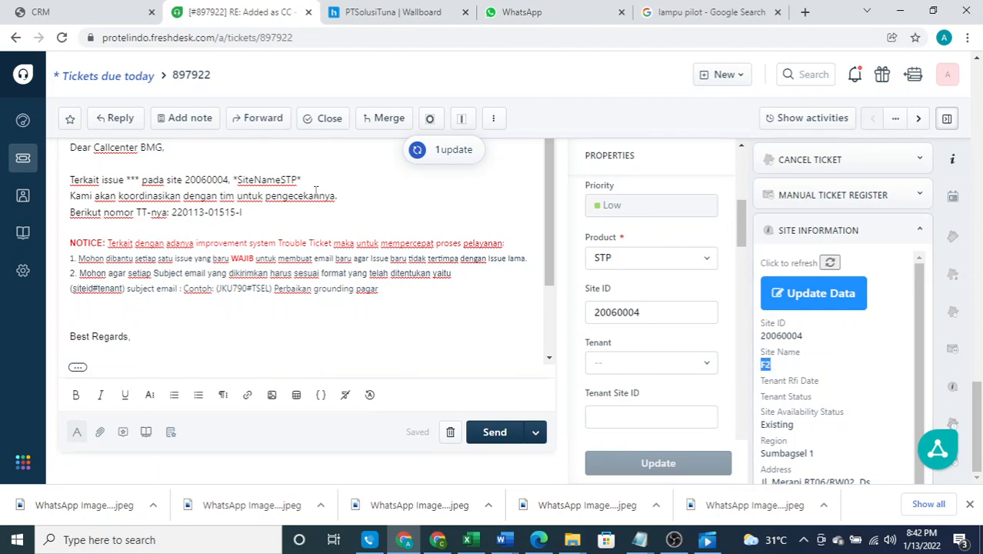
Replace the *SiteNameSTP* placeholder in the reply with F2 pasted as plain text
click(234, 181)
shift+click(328, 183)
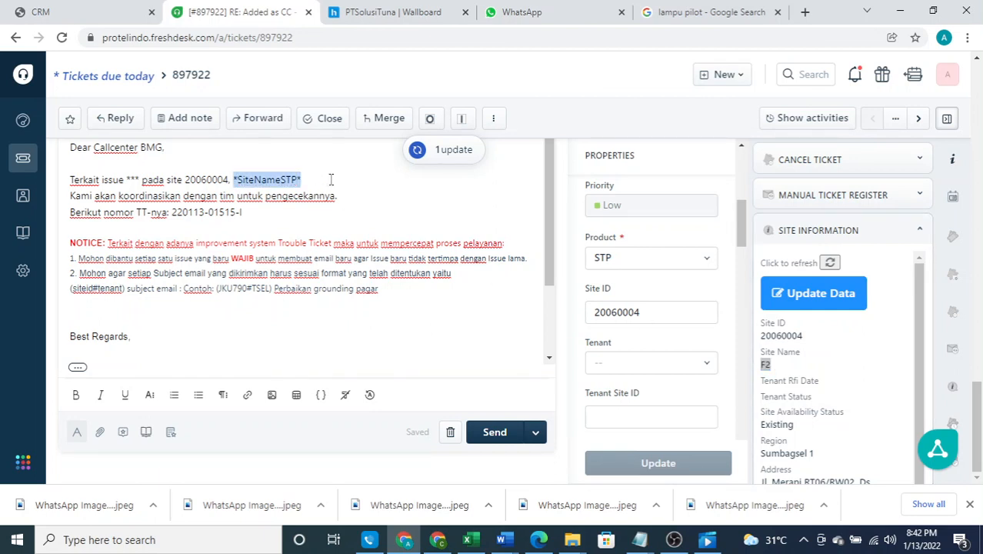
right_click(273, 177)
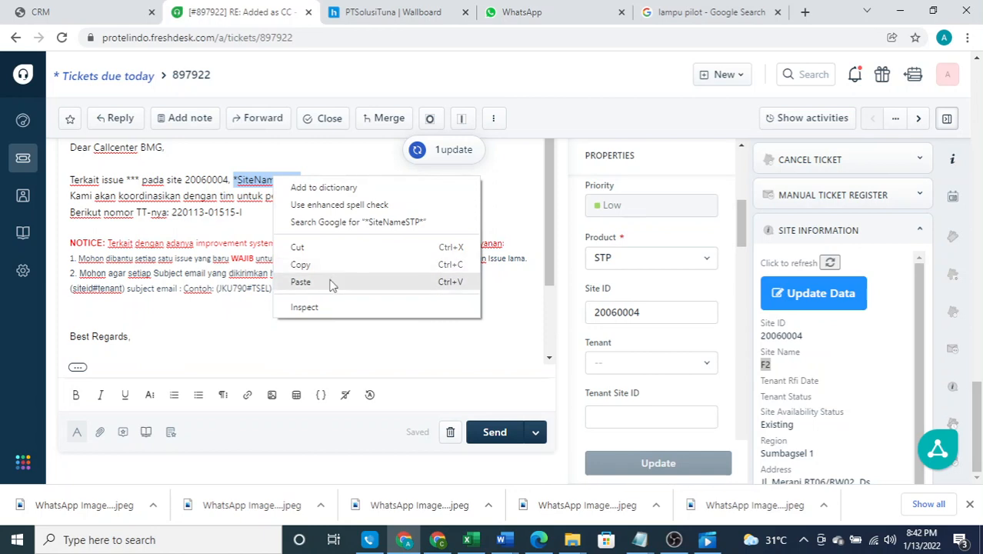
click(300, 282)
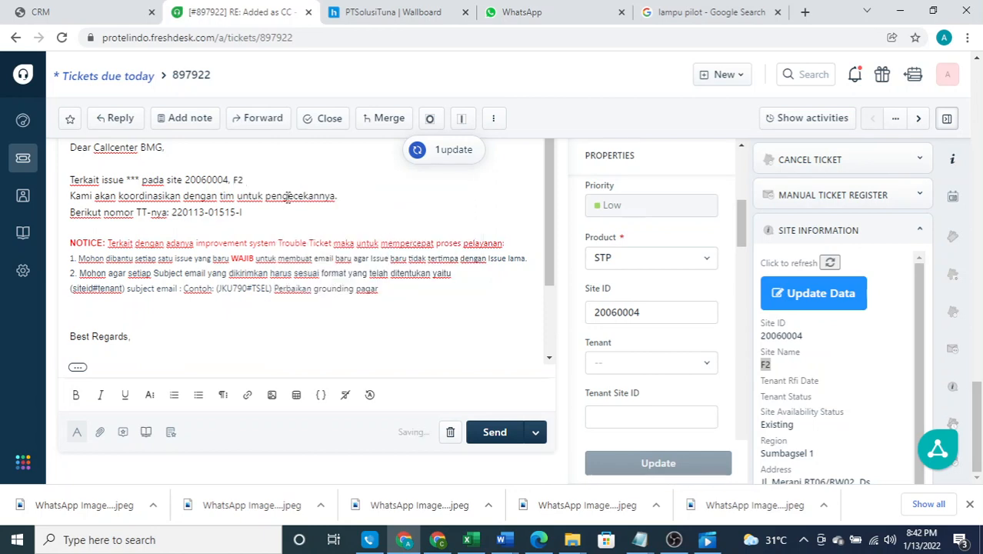
key(ctrl+z)
key(BackSpace)
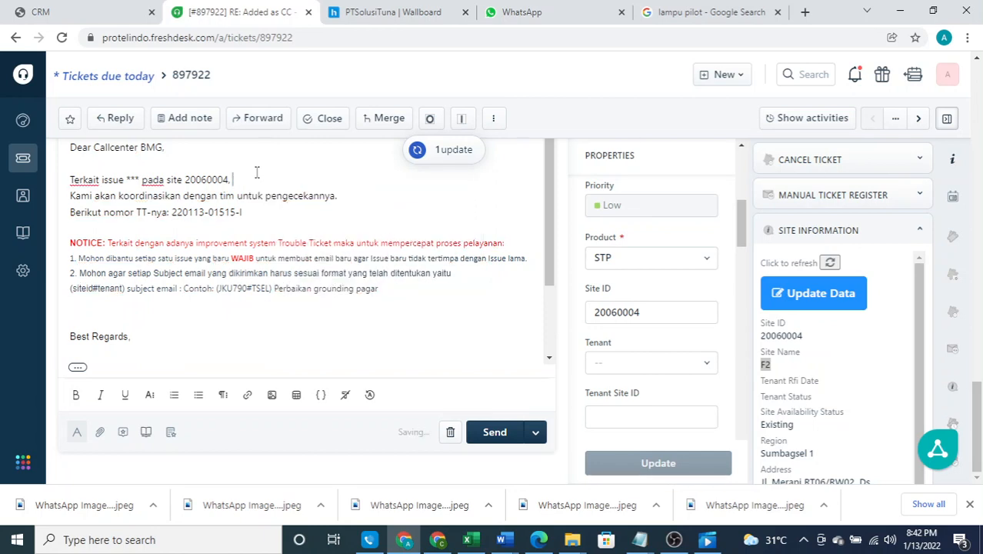
right_click(247, 177)
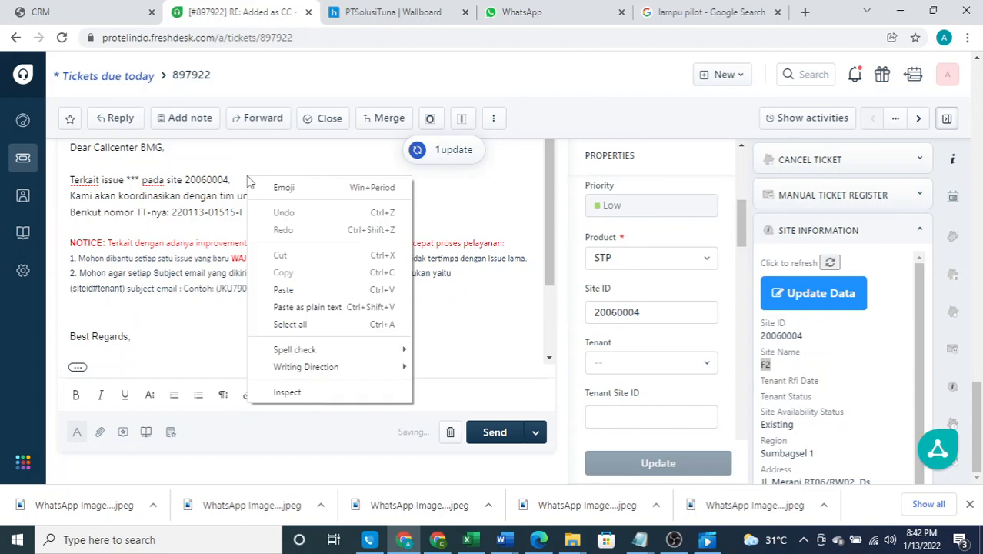
click(314, 307)
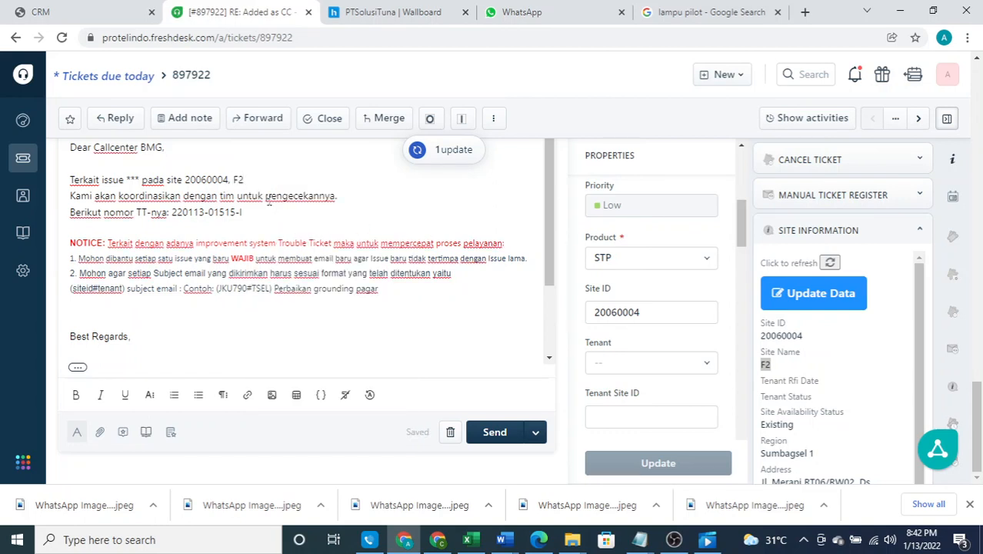
Collapse the Site Information section after checking the reply's site line
scroll(266, 216, down, 3)
scroll(265, 216, up, 2)
scroll(266, 215, up, 1)
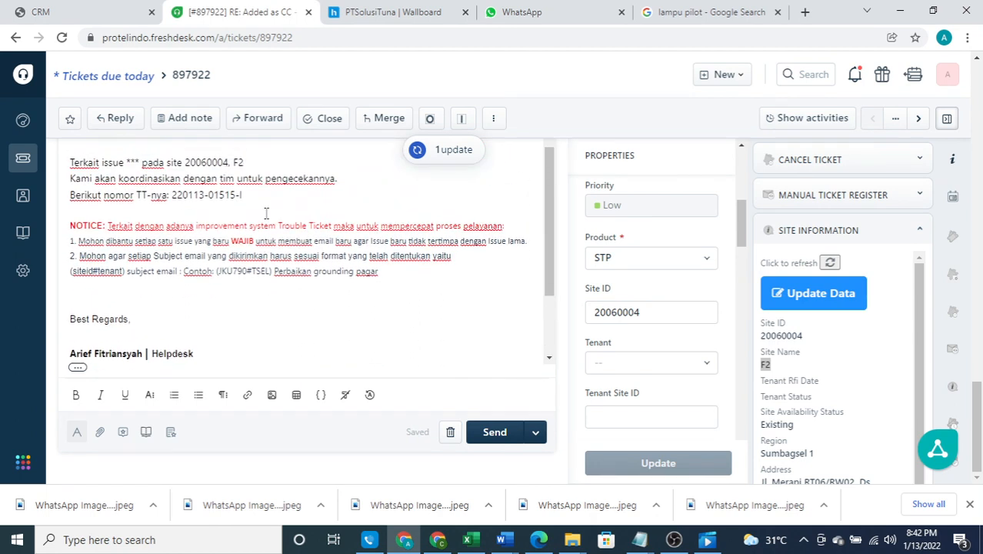
click(920, 230)
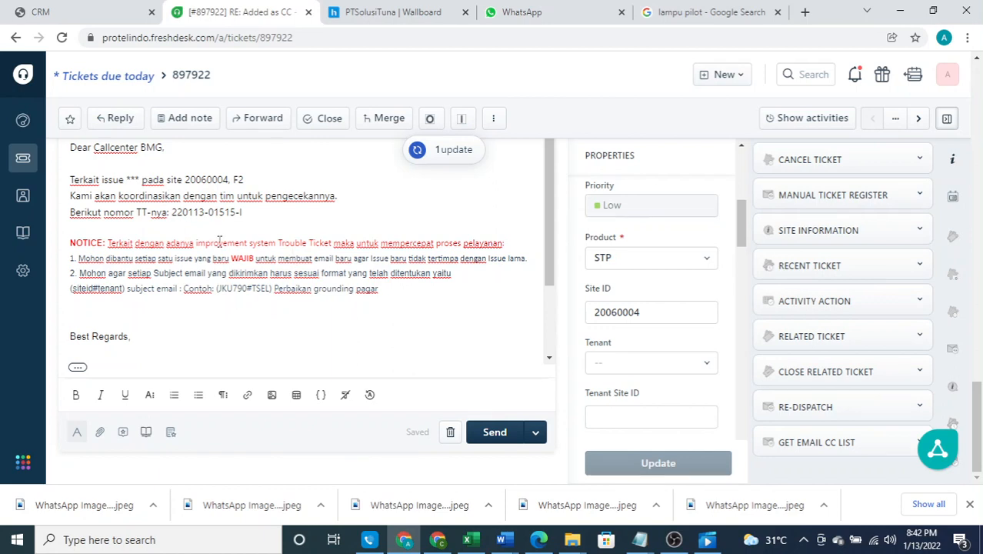
mouse_move(21, 279)
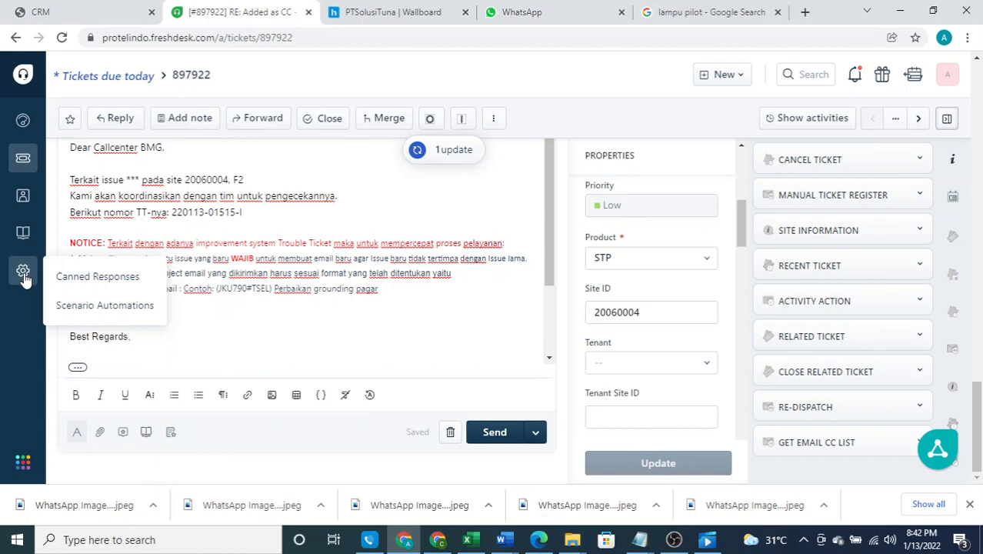
Discard the ticket reply draft and go to the admin Canned Responses page
click(450, 432)
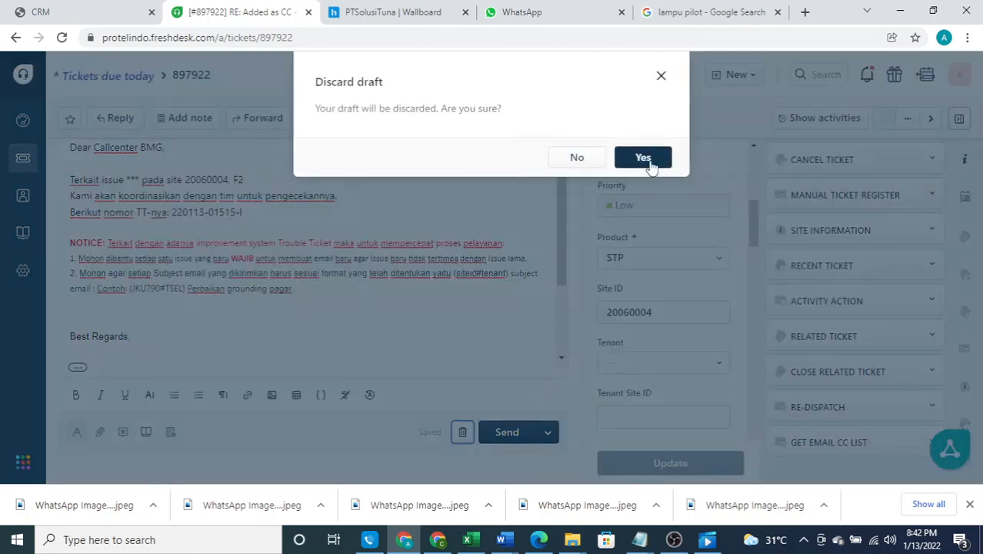
click(646, 161)
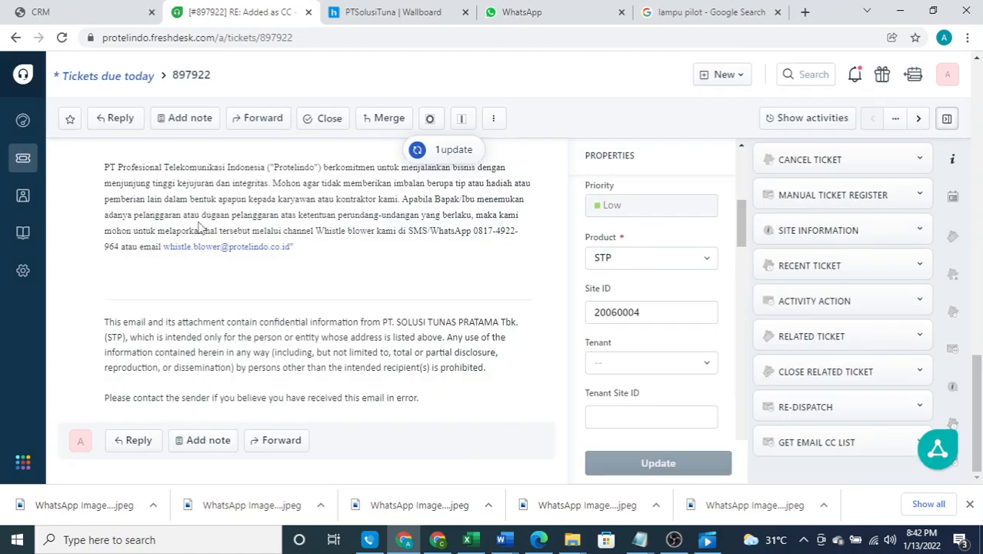
mouse_move(24, 271)
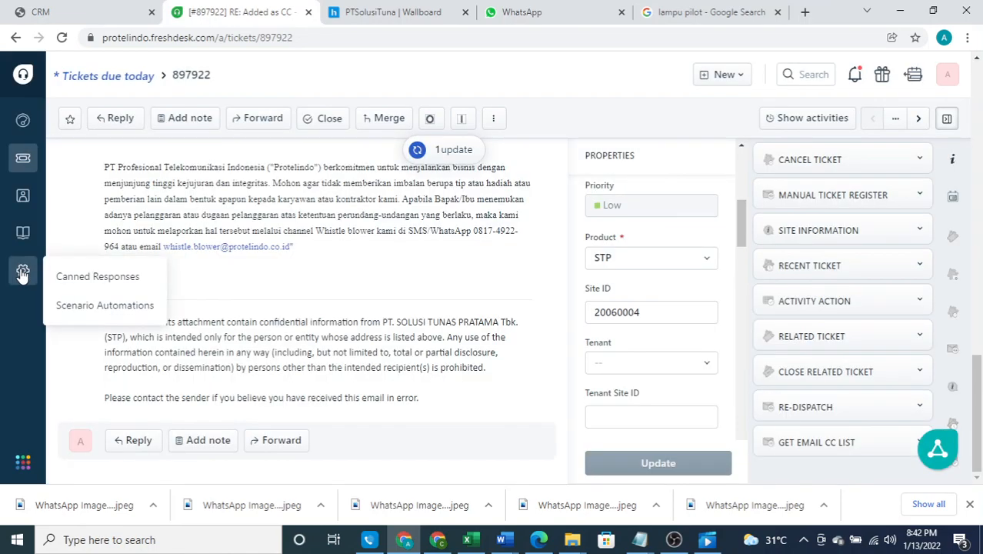
click(76, 284)
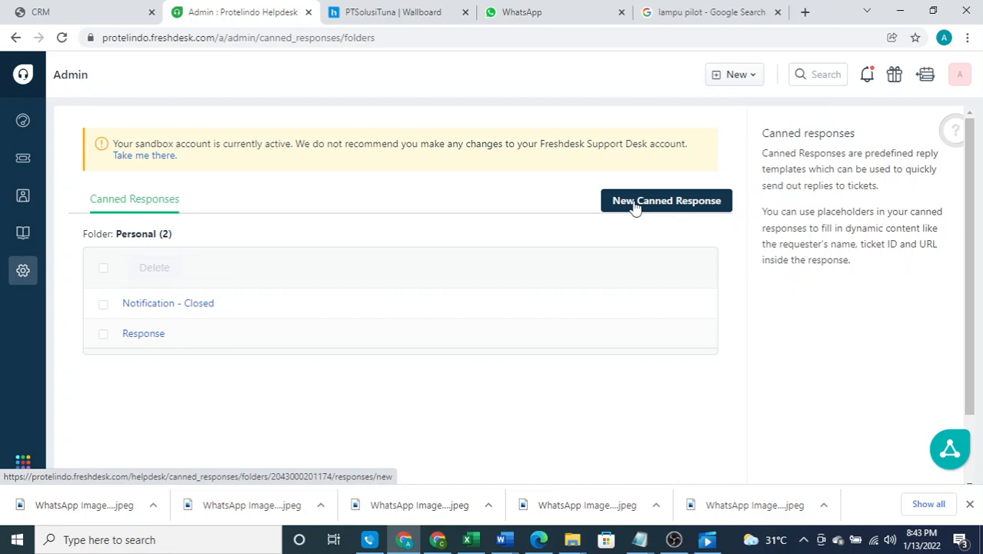
Start a new canned response in the Personal folder
click(634, 204)
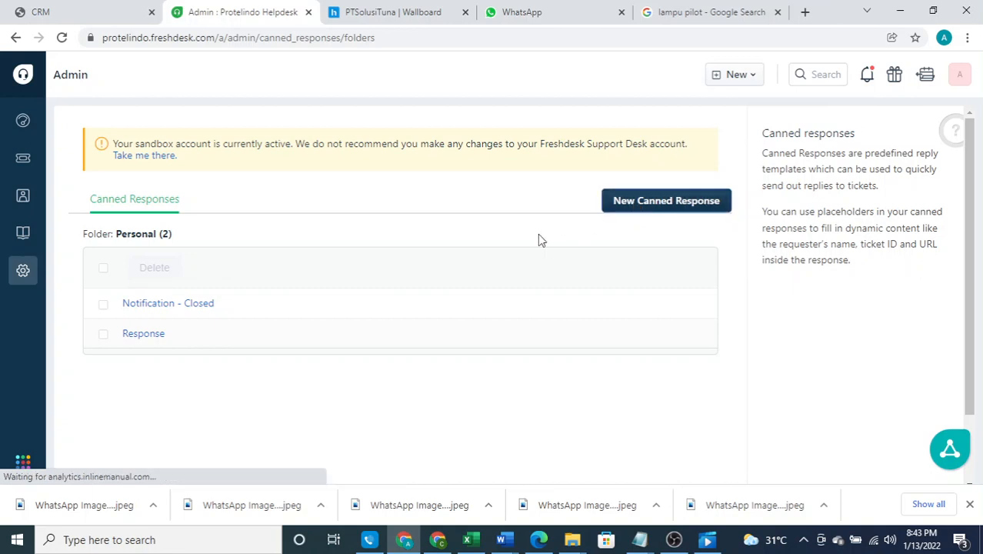
click(648, 206)
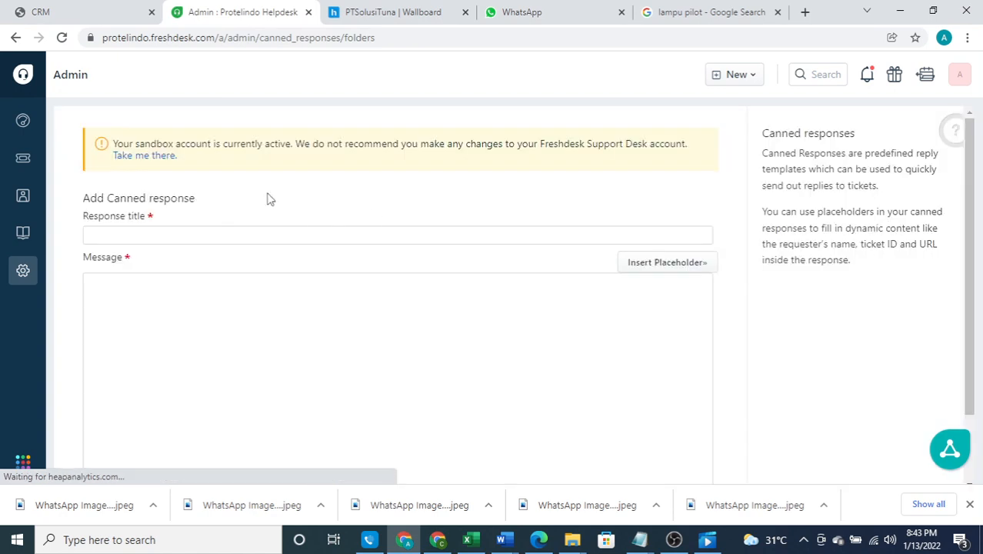
scroll(268, 198, down, 1)
Title it 'First Response' and begin the message with 'Dear'
click(215, 163)
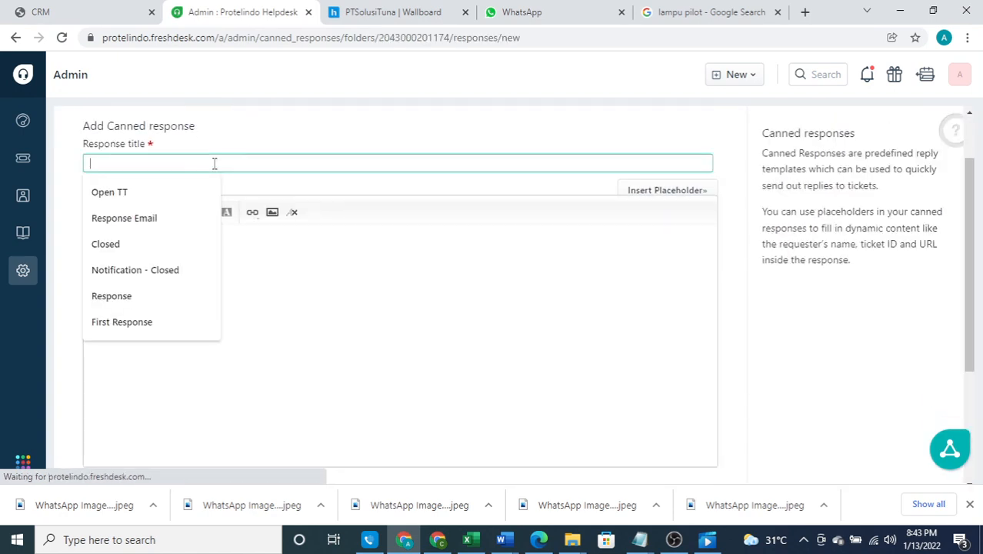
text(First)
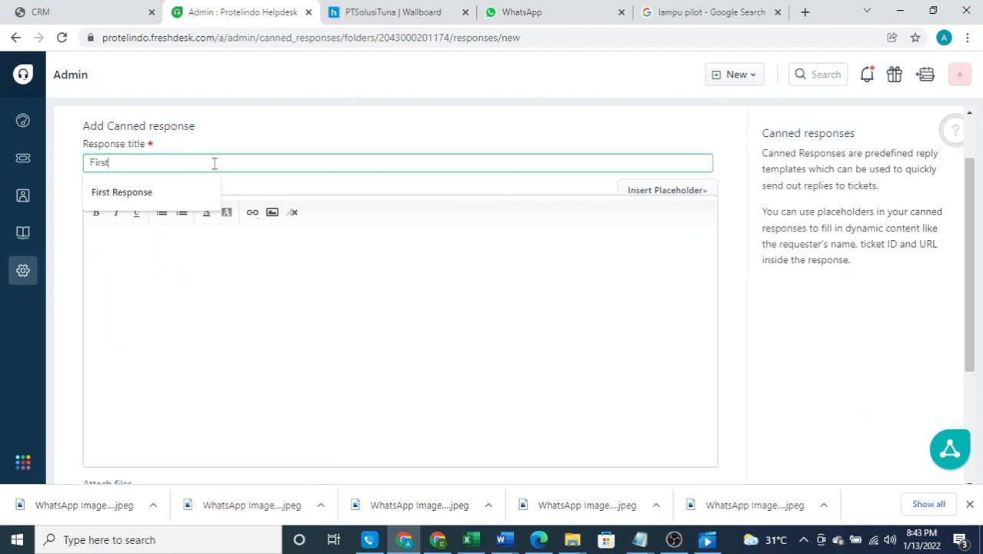
text( Response)
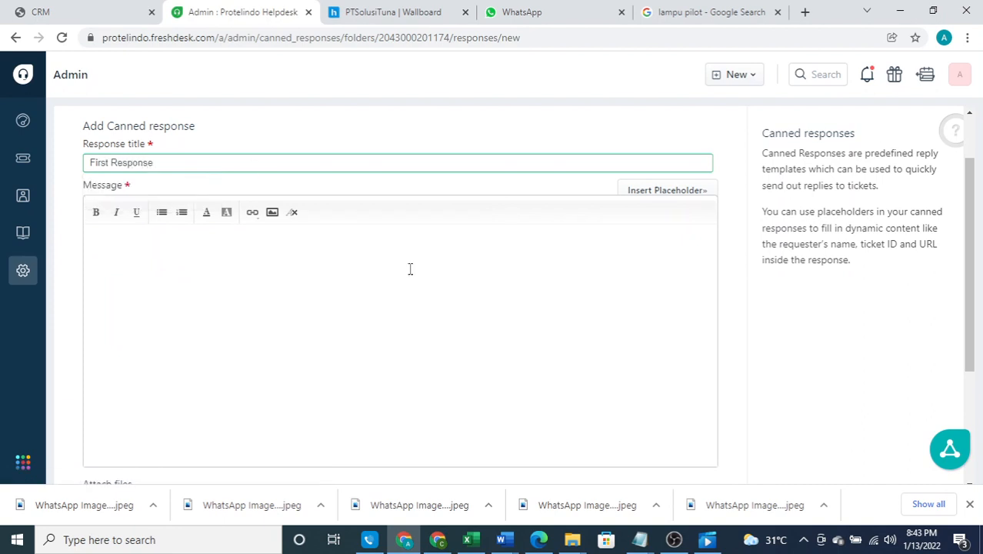
click(257, 293)
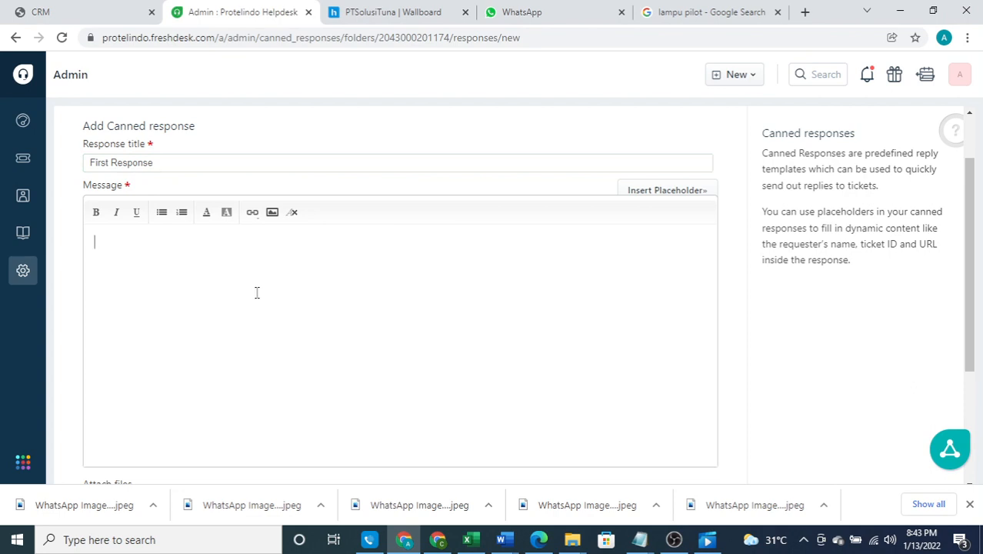
text(Dear)
Add the Requester Name placeholder after 'Dear', then a line 'Terkait issue *** pada site'
click(694, 192)
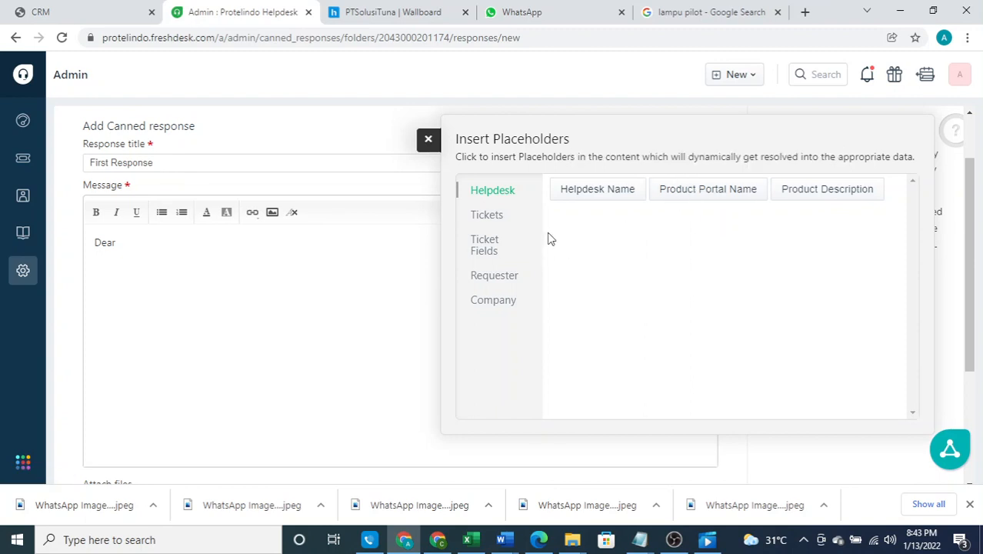
click(509, 278)
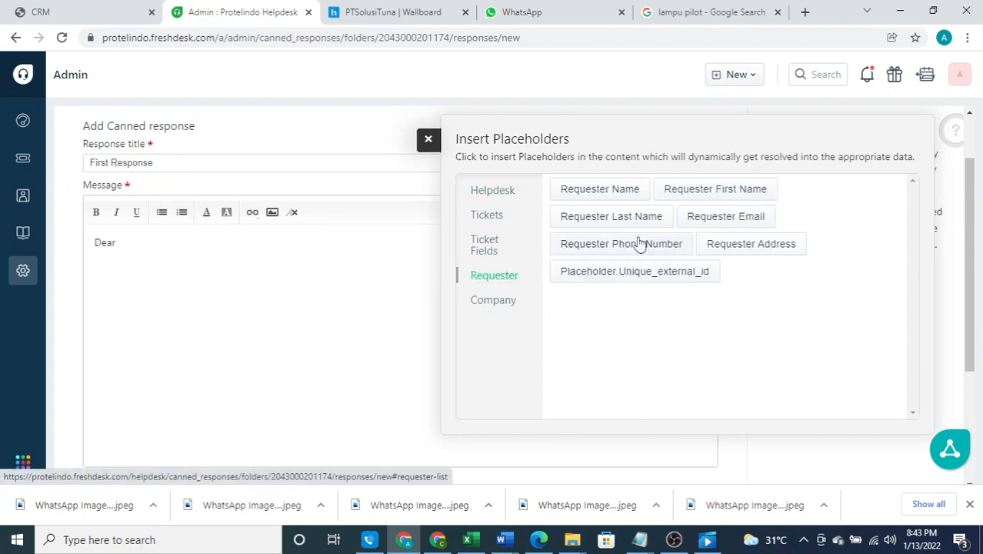
click(610, 195)
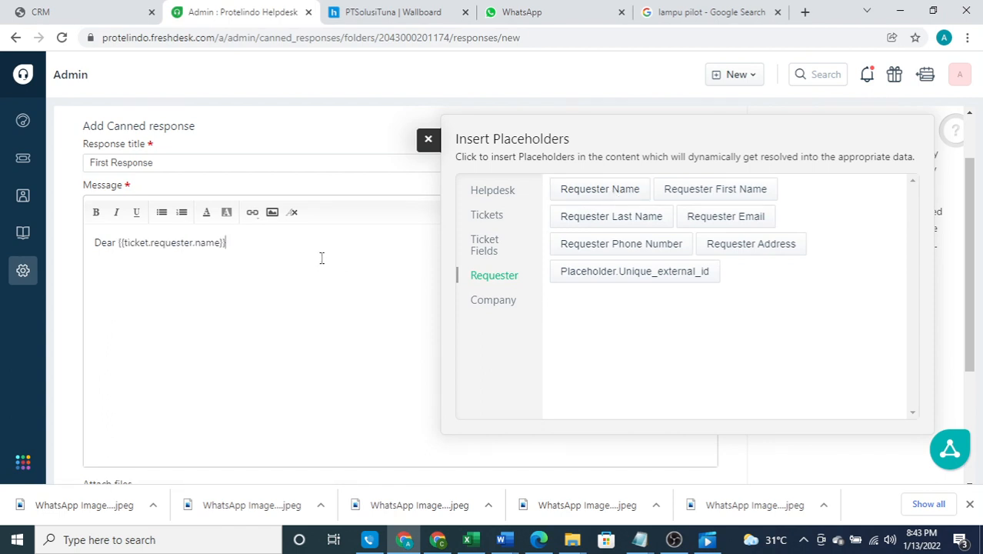
key(Return)
click(429, 139)
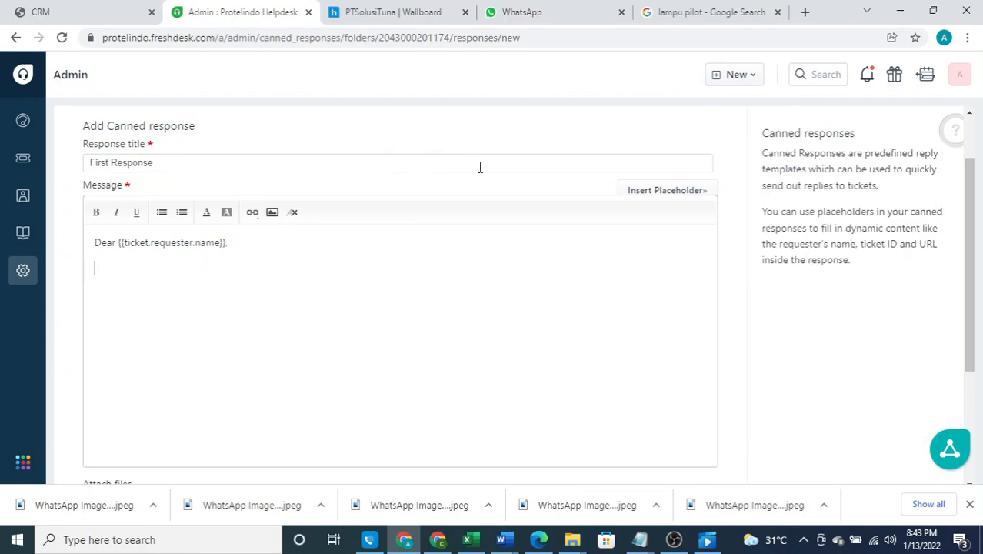
text(Terkait issue ***)
text(pada site)
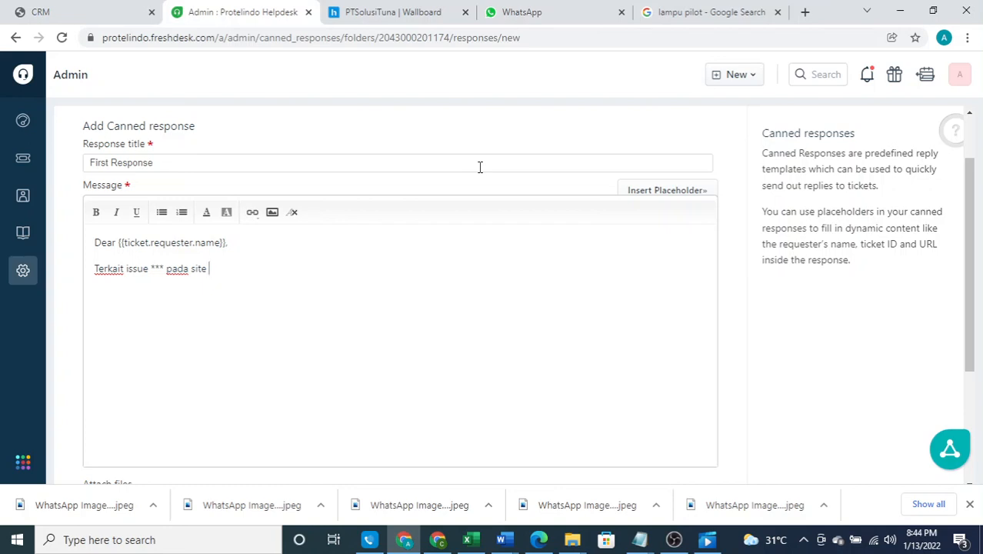
Insert the Site ID placeholder with ', *sitename*', then add 'Kami akan koordinasikan dengan tim.'
click(642, 193)
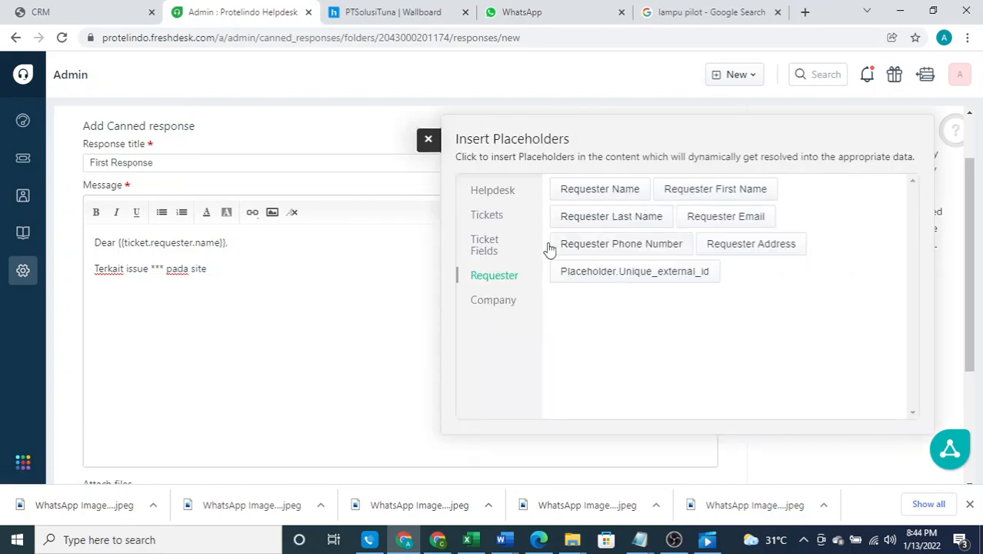
click(493, 256)
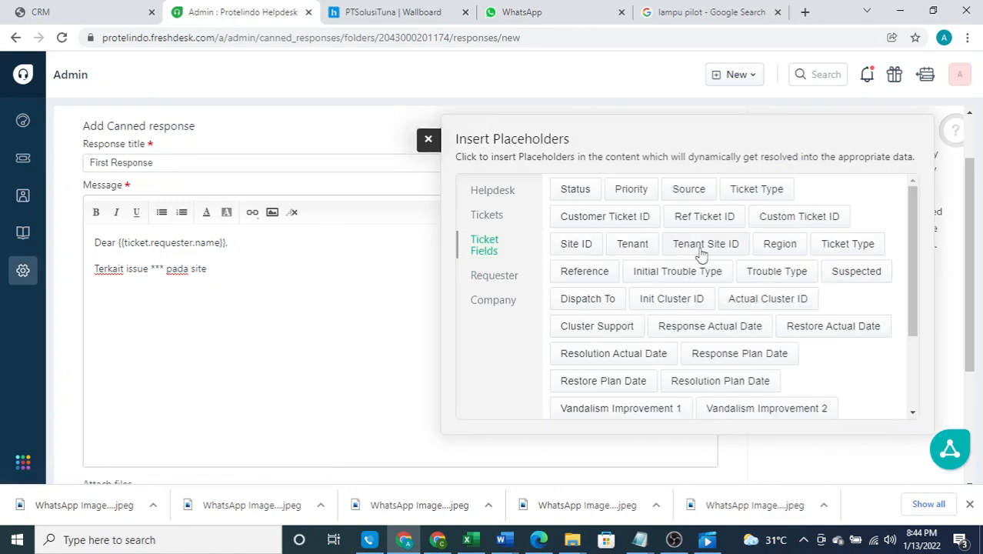
click(574, 244)
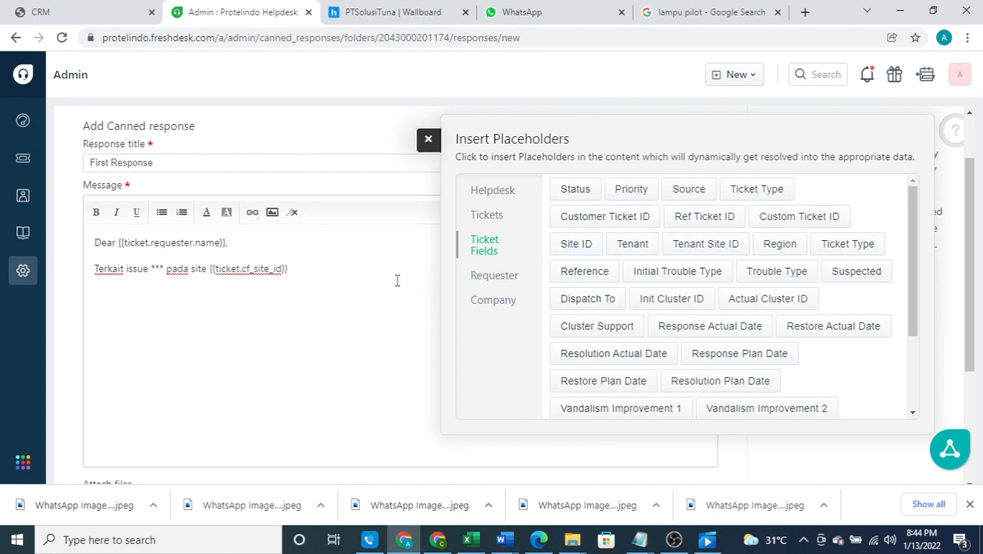
text(, *sitename*)
key(Return)
text(Kami)
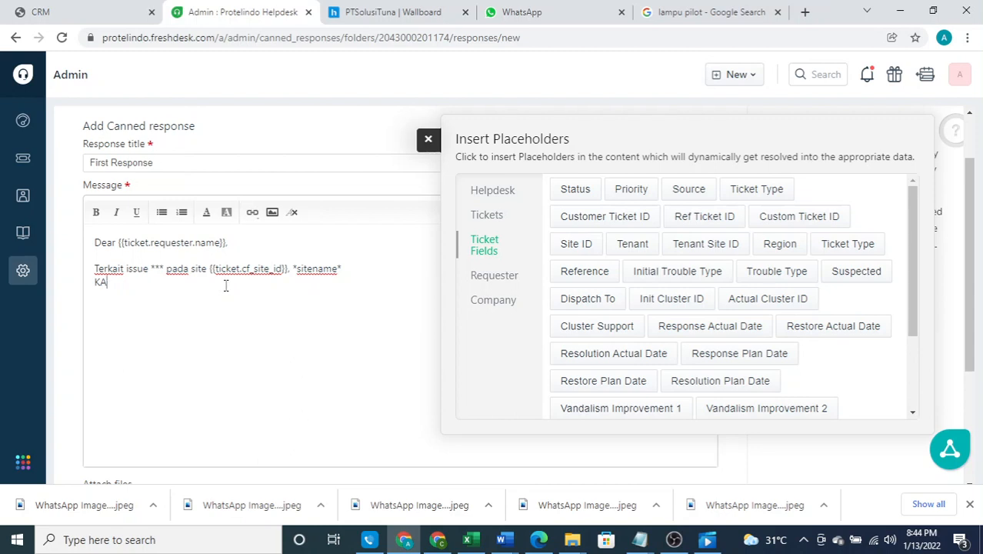
text( akan koordinasikan d)
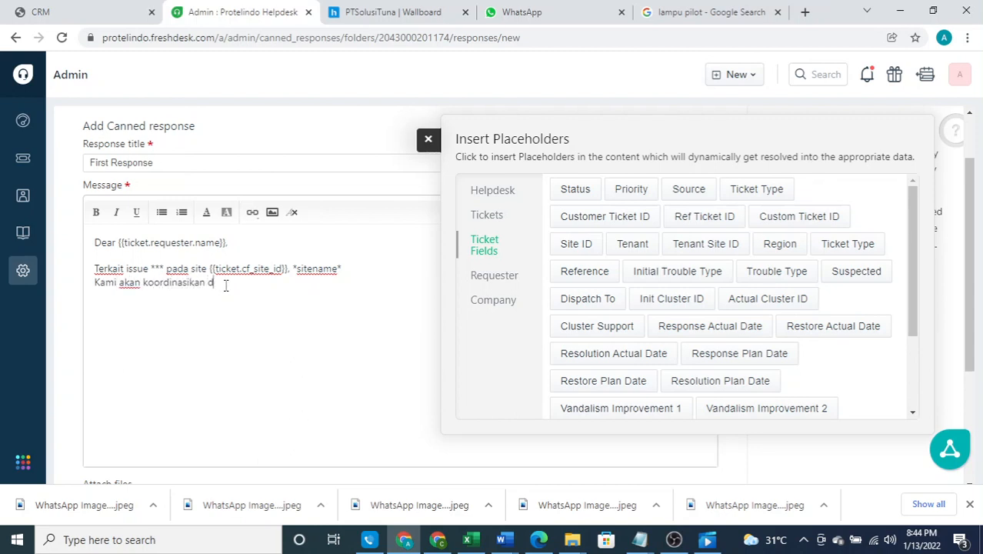
text(engan tim.)
Add 'Berikut nomor TTnya' with the Custom Ticket ID placeholder, then a 'Regards,' line
key(Return)
text(Berikut nomor T)
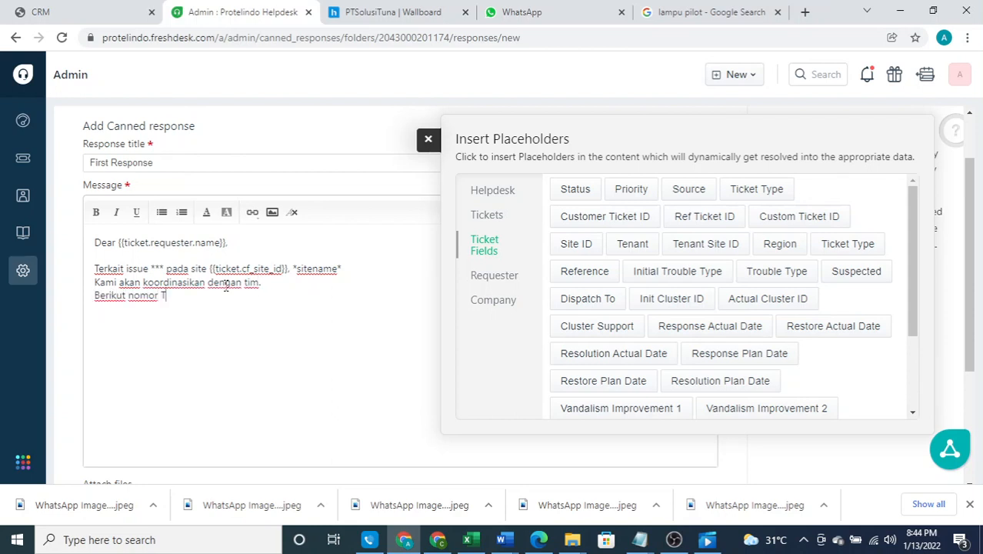
text(Tnya:)
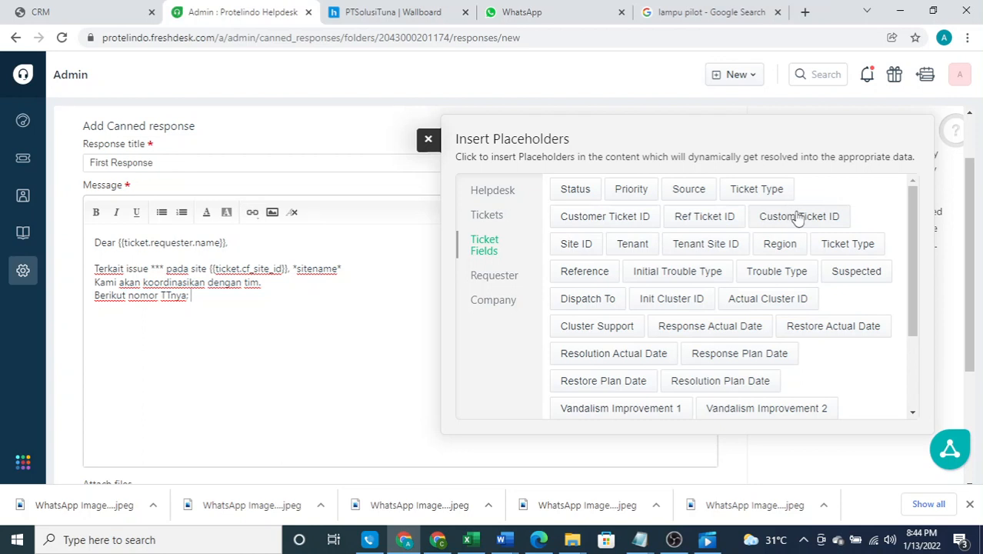
click(798, 217)
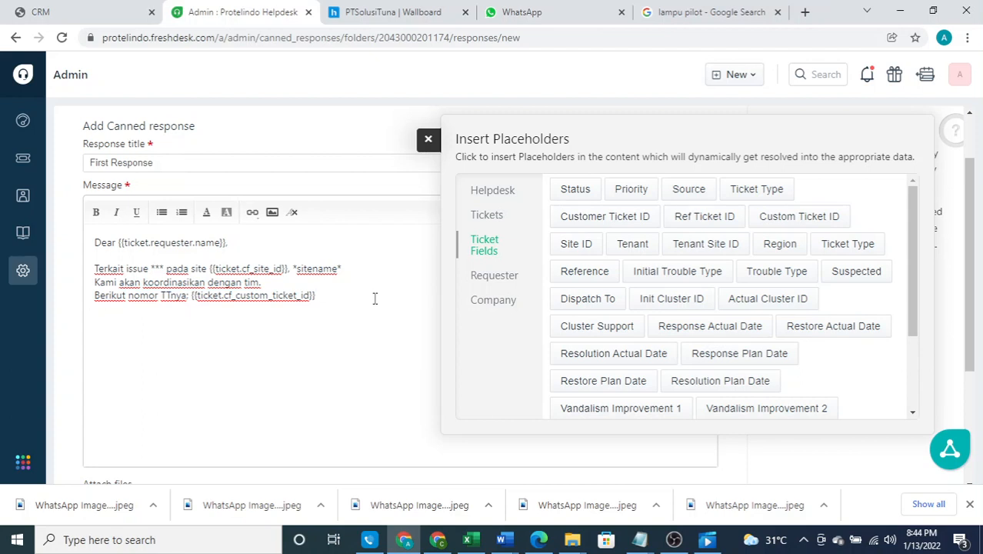
key(Return)
text(Regards,)
key(Return)
Add the Agent Name placeholder with ' | Helpdesk.' and a 'Solusi Tunas Pratama' line
click(491, 223)
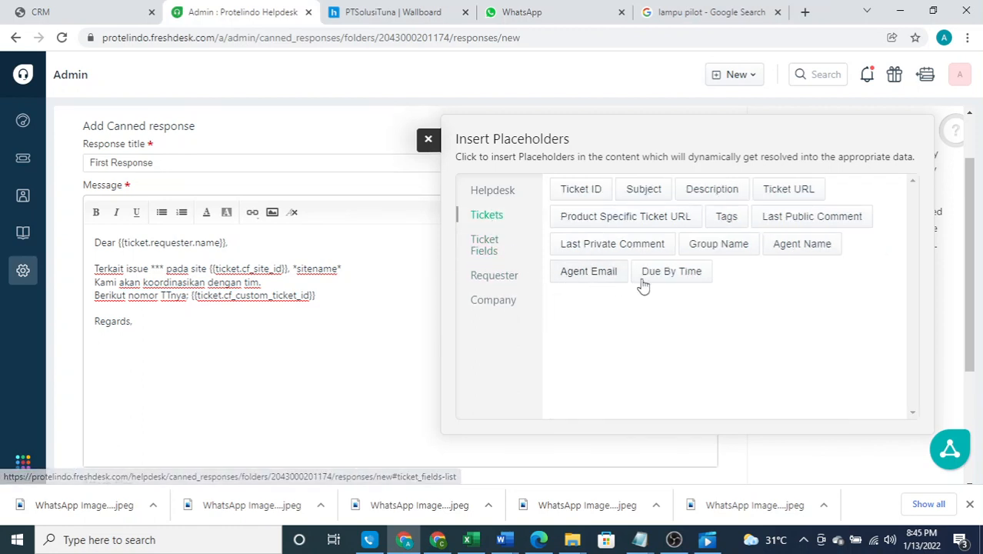
click(786, 249)
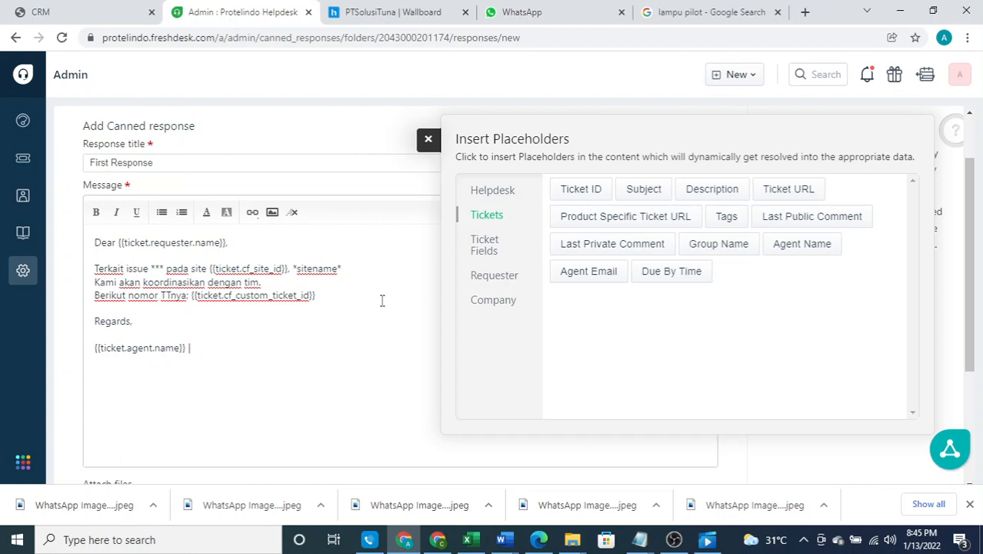
text(Helpdesk.)
key(Return)
text(Solusi Tunas)
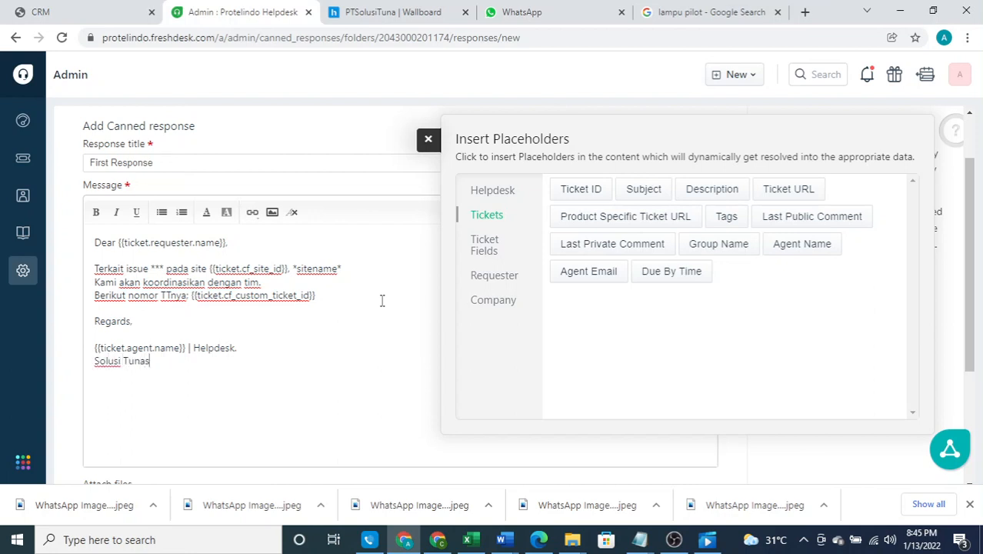
text(Pratama)
Make the agent-name signature line bold and close the placeholder list
drag(93, 347, 238, 348)
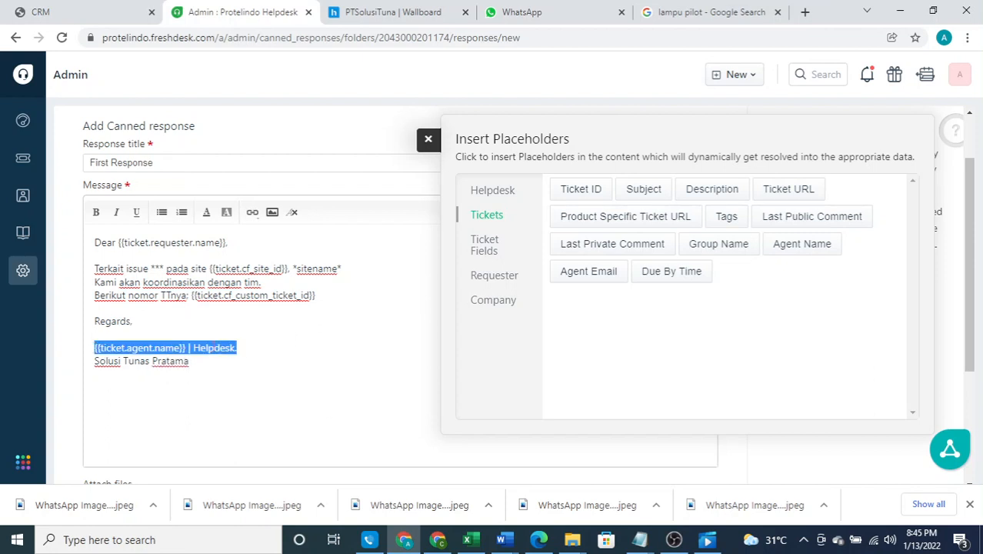
key(ctrl+b)
click(307, 343)
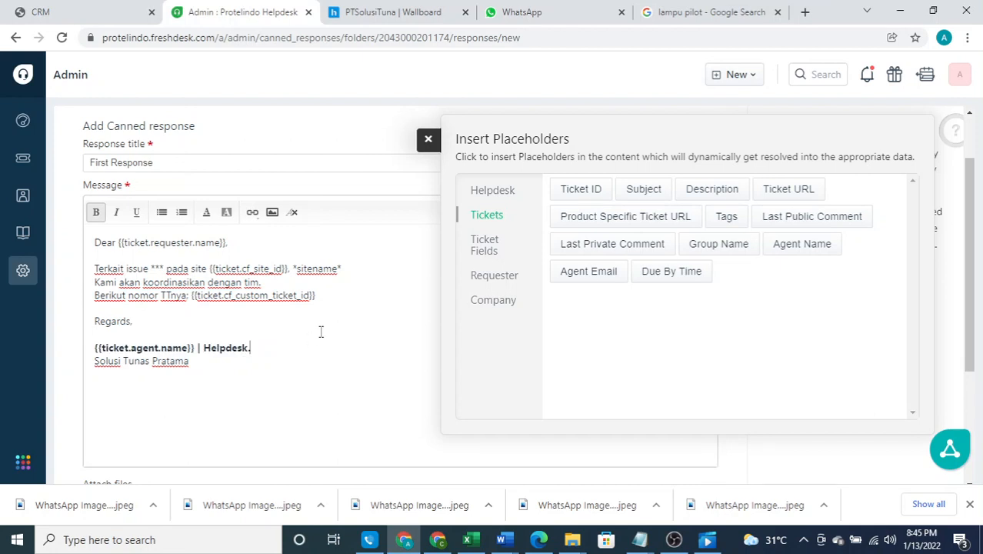
click(429, 142)
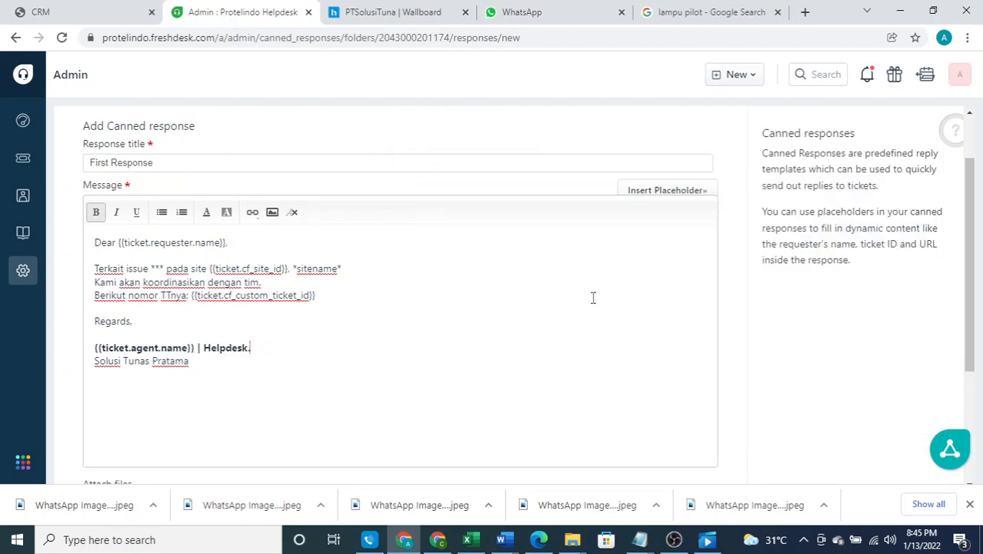
scroll(592, 297, down, 3)
click(585, 433)
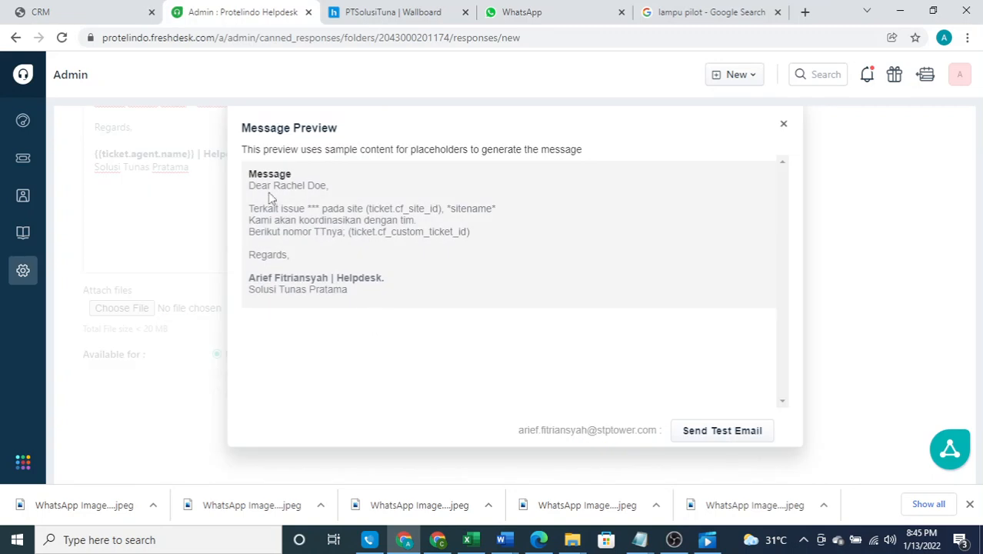
drag(328, 185, 276, 192)
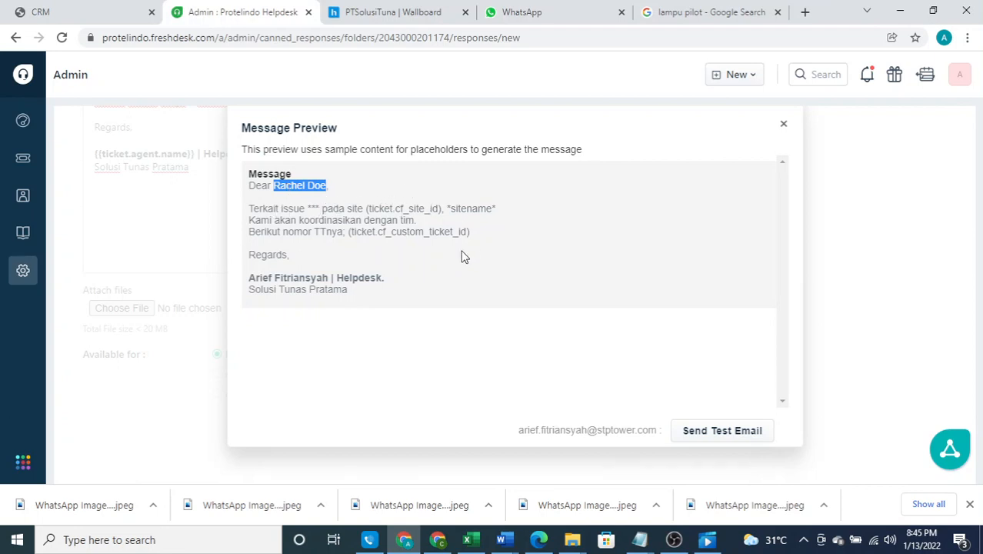
click(254, 282)
drag(248, 277, 330, 278)
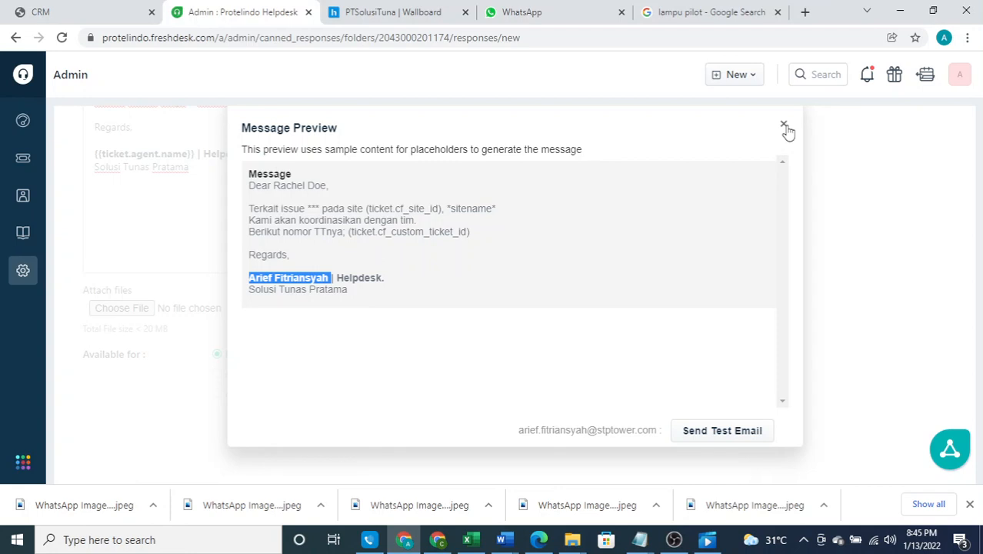
click(786, 131)
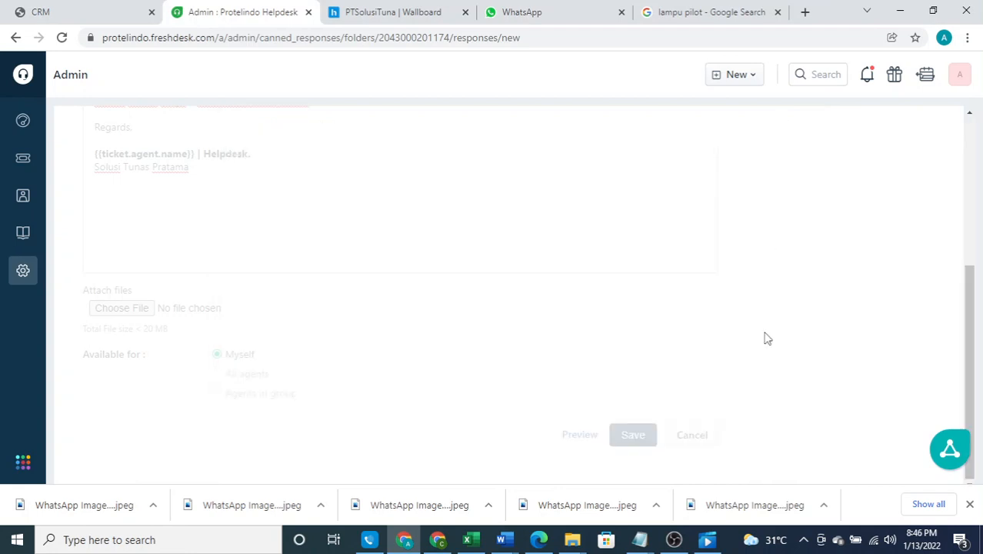